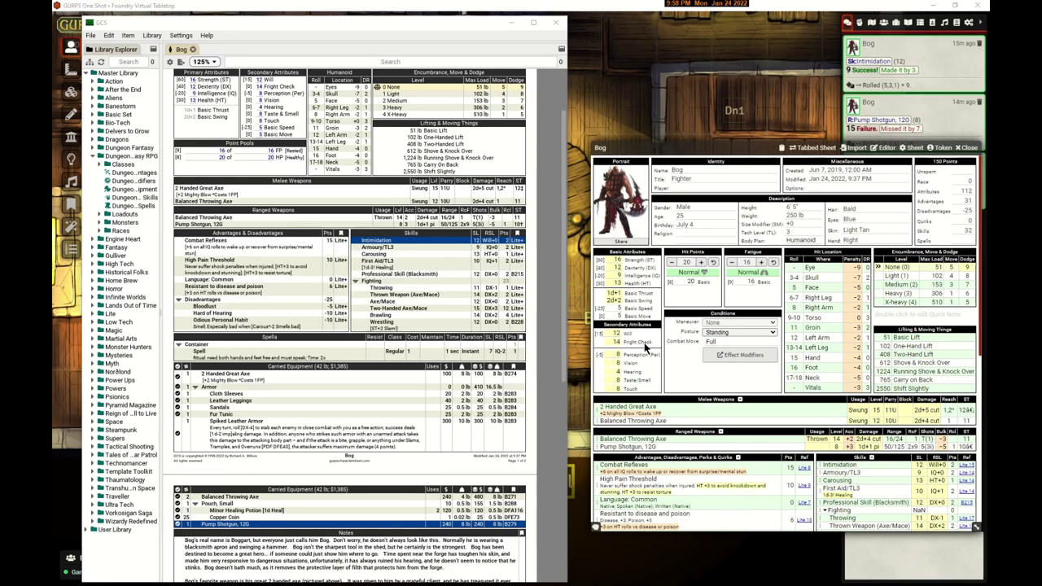
Step: Review the VTT Notes of the Intimidation skill and the Balanced Throwing Axe, closing both without changes
double_click(404, 242)
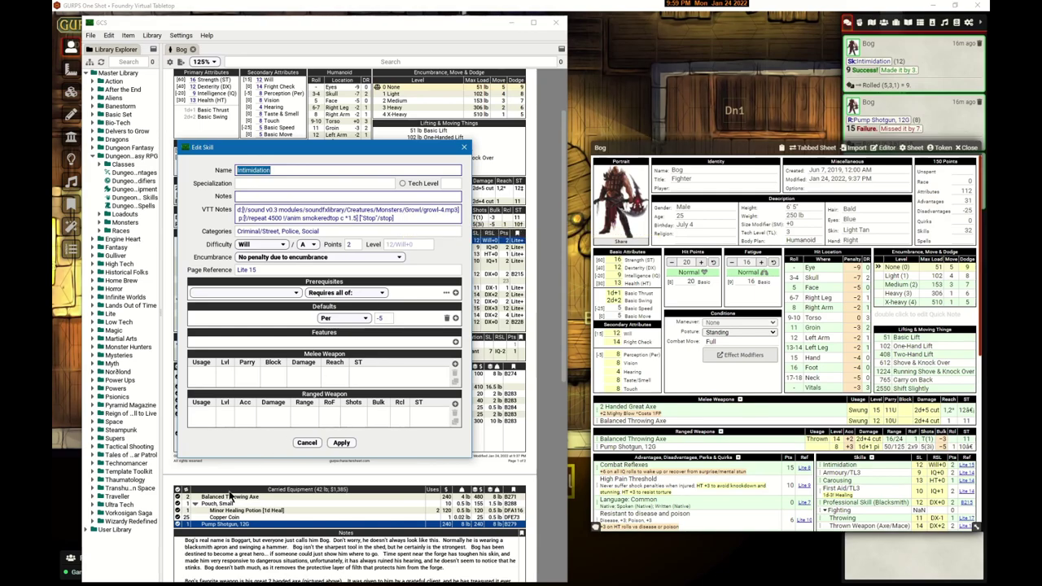
left_click(307, 442)
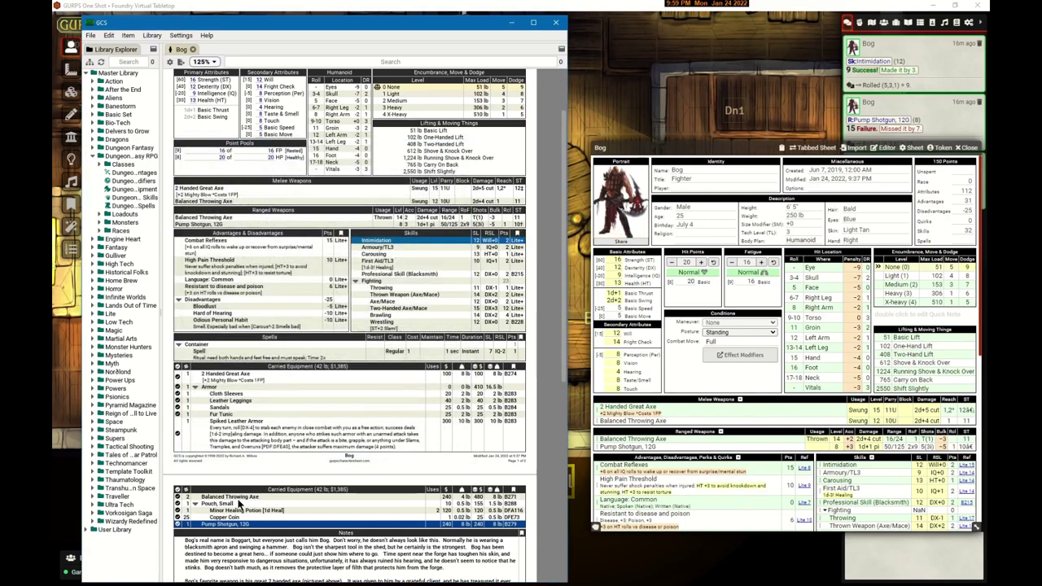
double_click(261, 498)
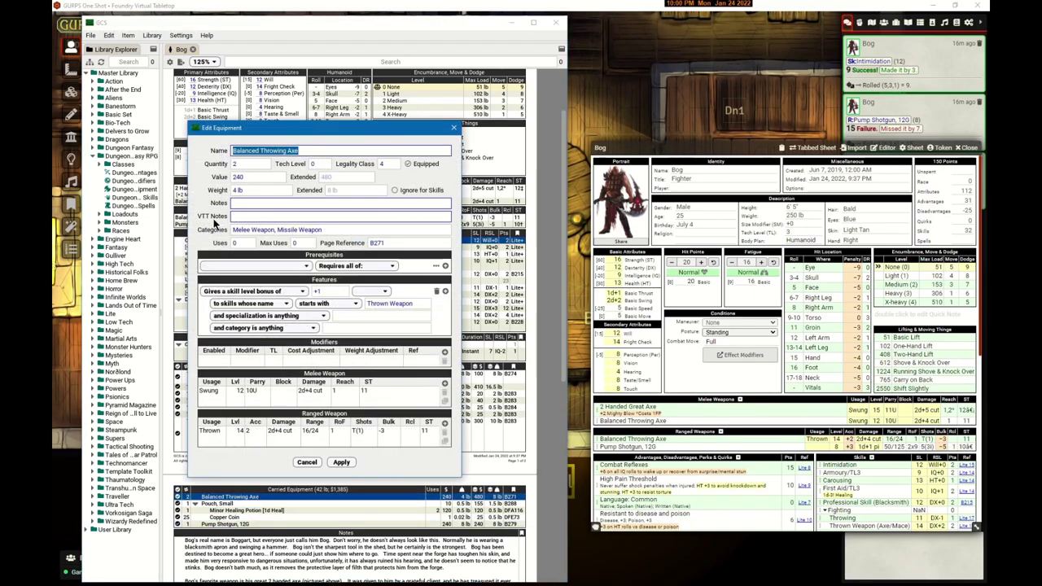
left_click(453, 128)
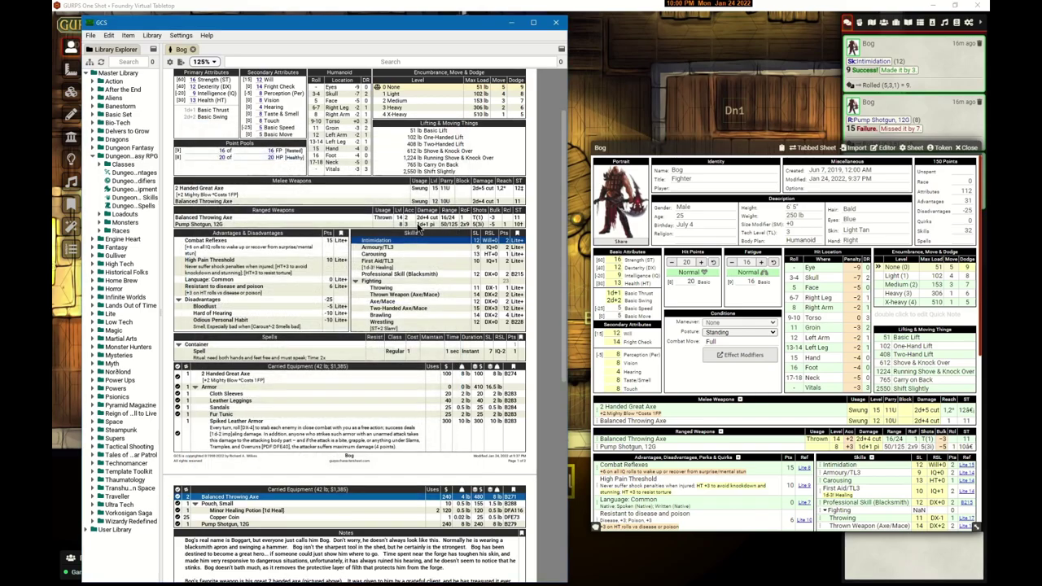
Step: Move the note "[+2 Mighty Blow *Costs 1FP]" from Notes to the end of VTT Notes for the 2 Handed Great Axe and apply
double_click(273, 372)
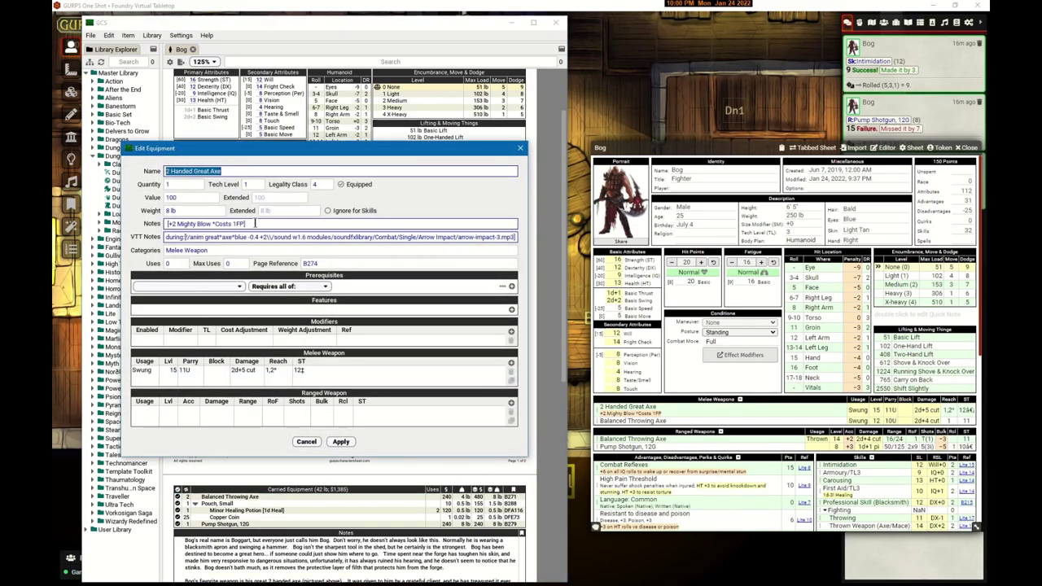
triple_click(295, 221)
key("ctrl+c")
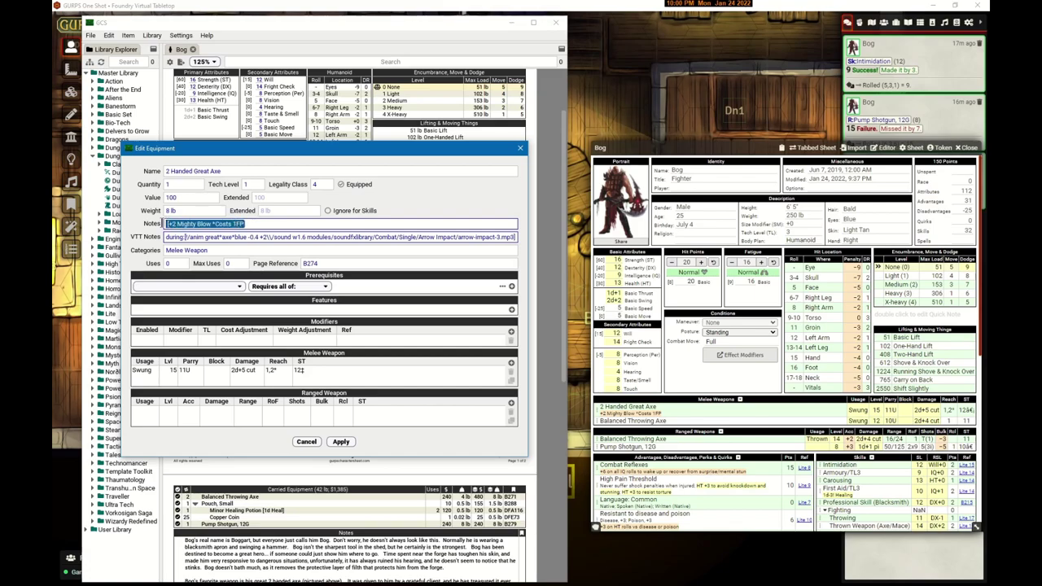
key("BackSpace")
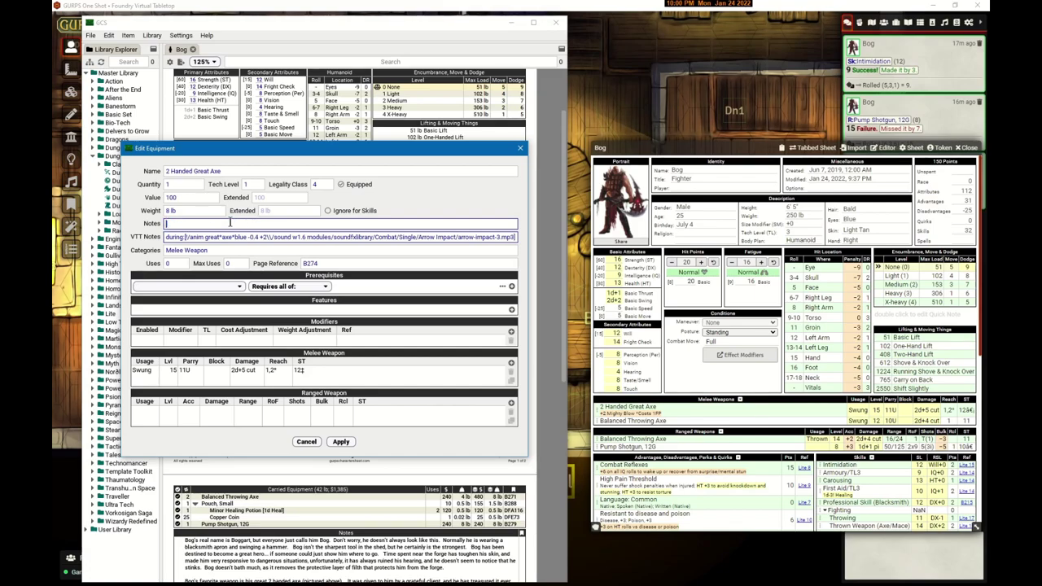
left_click(188, 237)
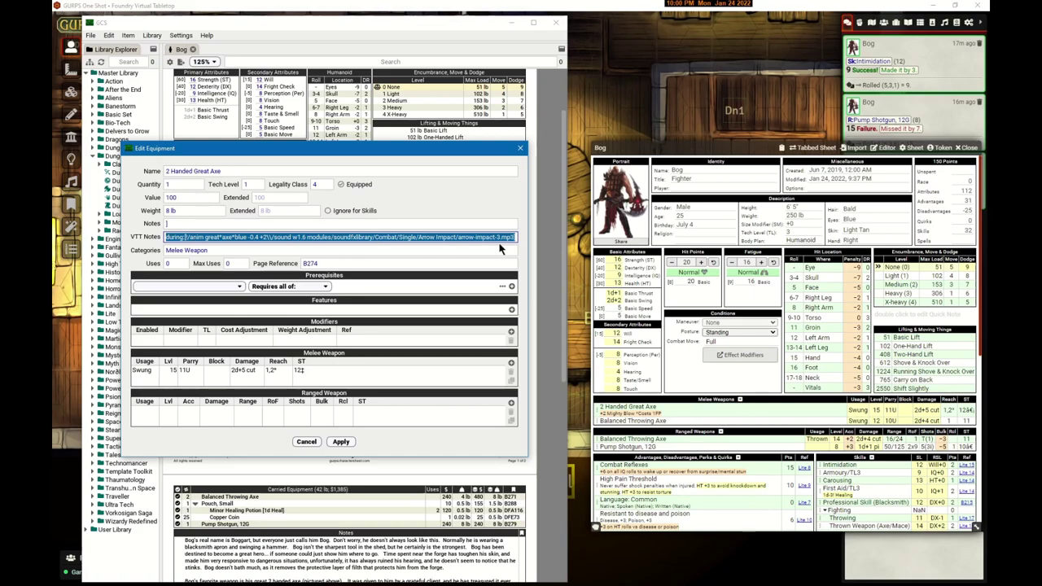
left_click(514, 238)
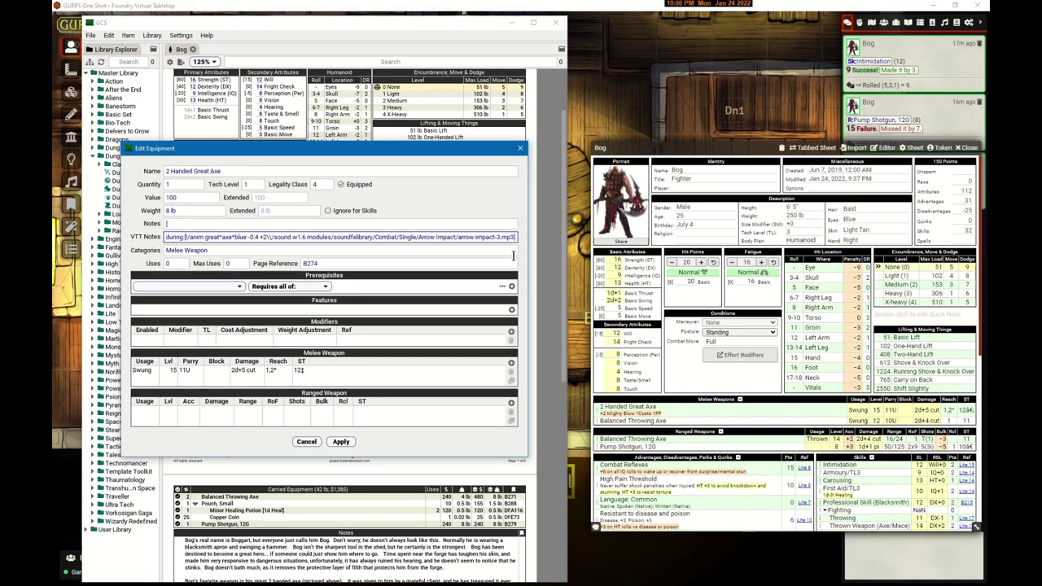
key("ctrl+v")
type("]")
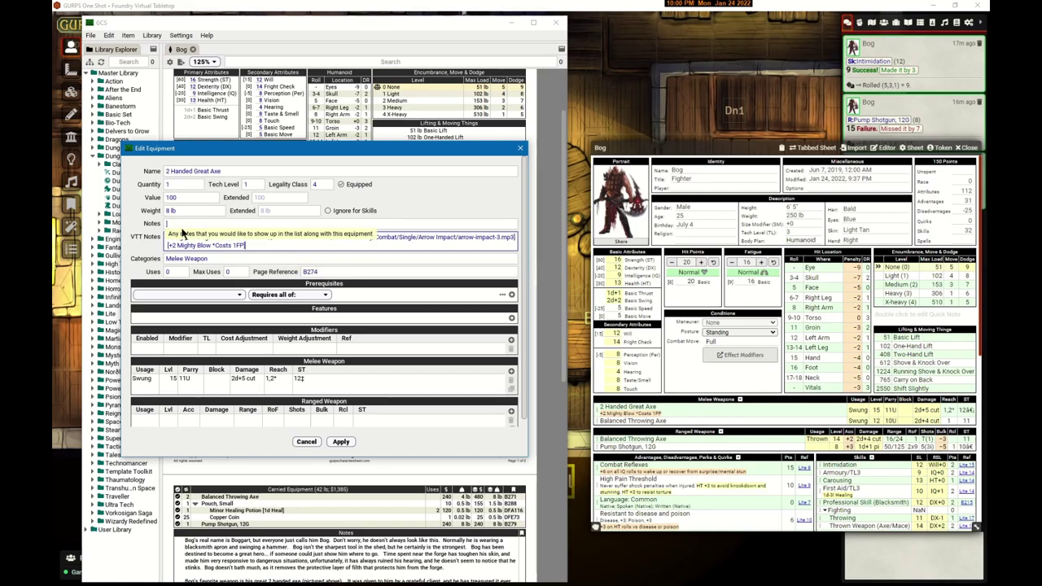
left_click(179, 223)
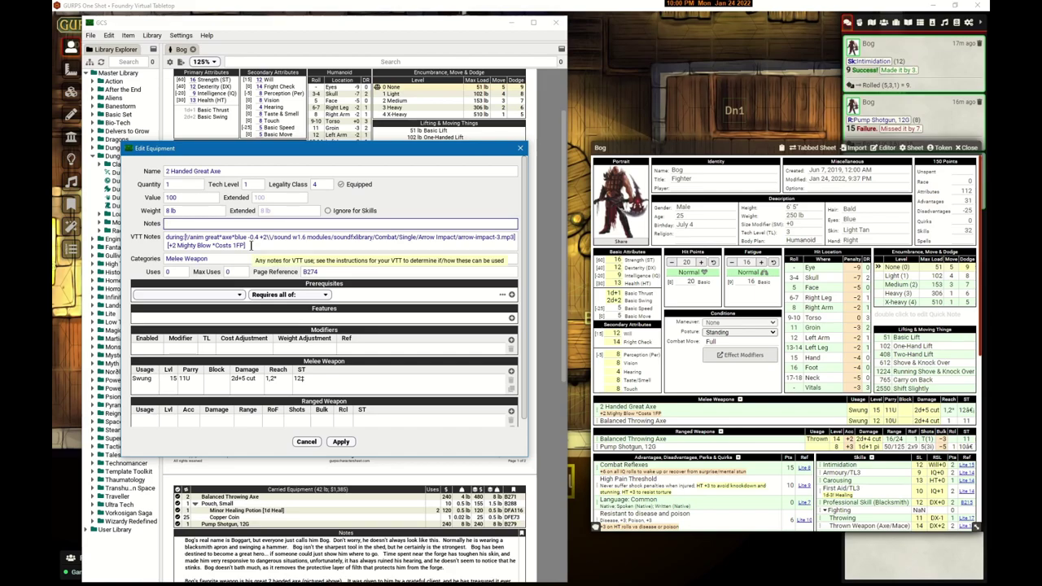
left_click(341, 443)
Step: Check the VTT Notes of the Pump Shotgun, 12G, apply the entry and save Bog's character file
double_click(301, 509)
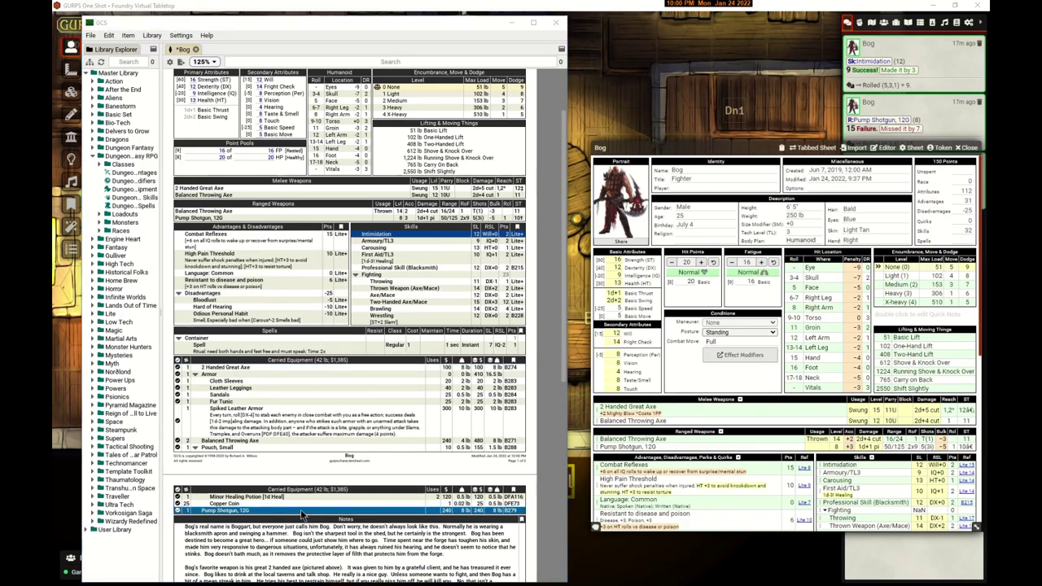
left_click(227, 237)
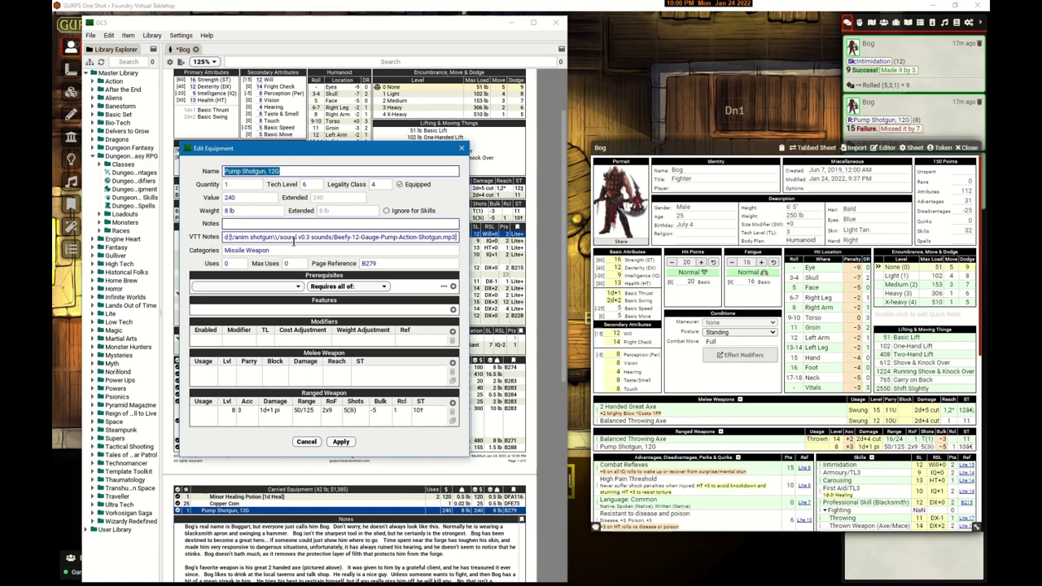
left_click(341, 442)
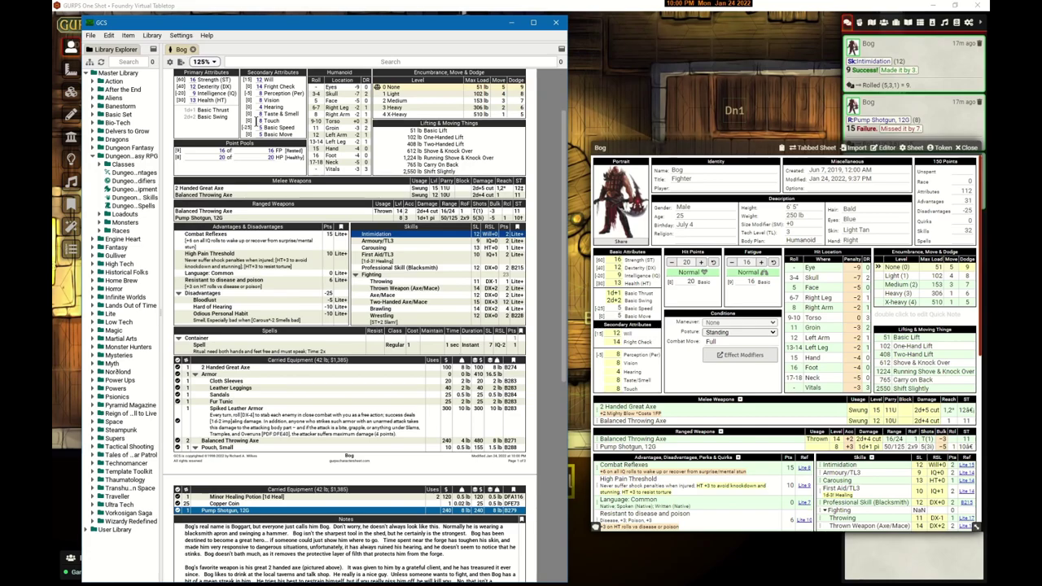
Step: Switch to Foundry Virtual Tabletop and review the on-the-fly notes parsing journal entry and the Intimidation skill's Check, During, Pass and Fail fields
left_click(670, 132)
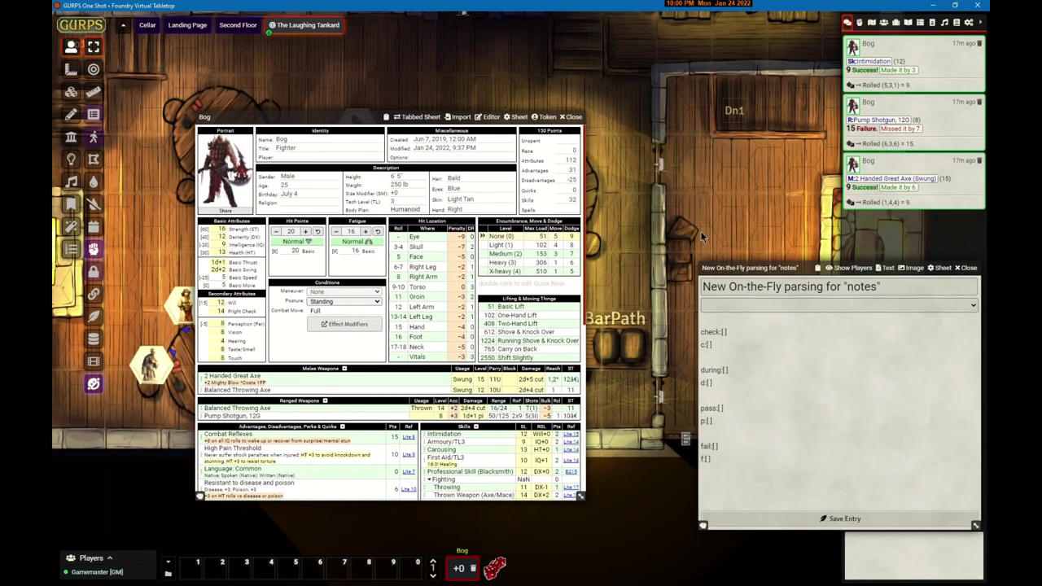
left_click_drag(749, 267, 410, 171)
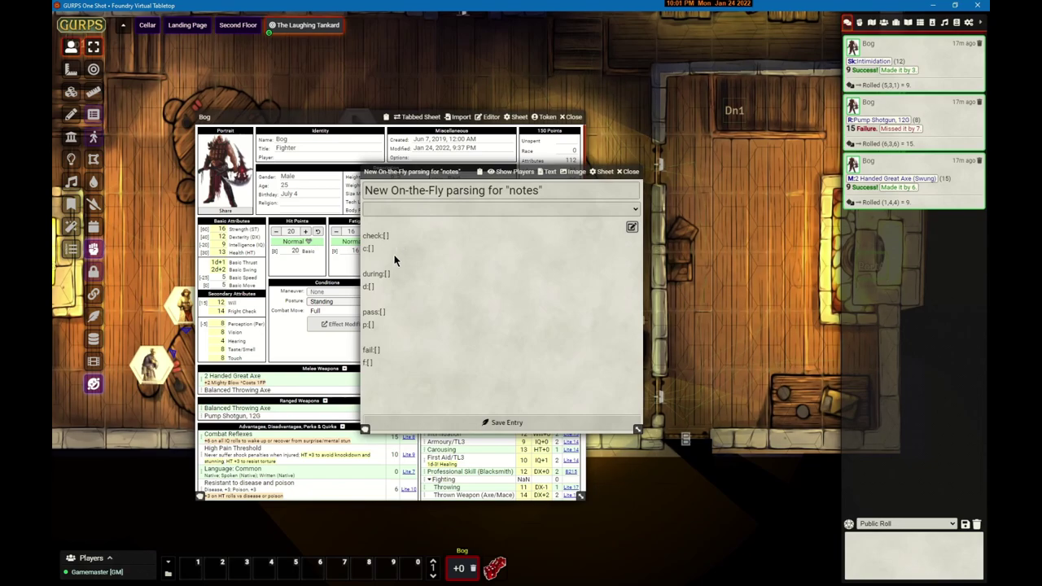
left_click_drag(379, 252, 363, 236)
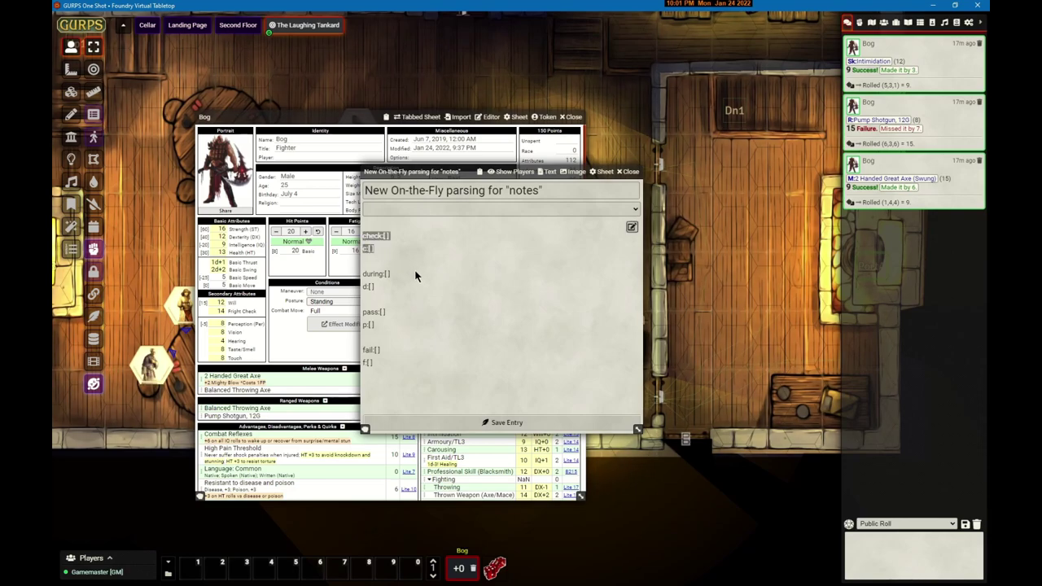
left_click(441, 261)
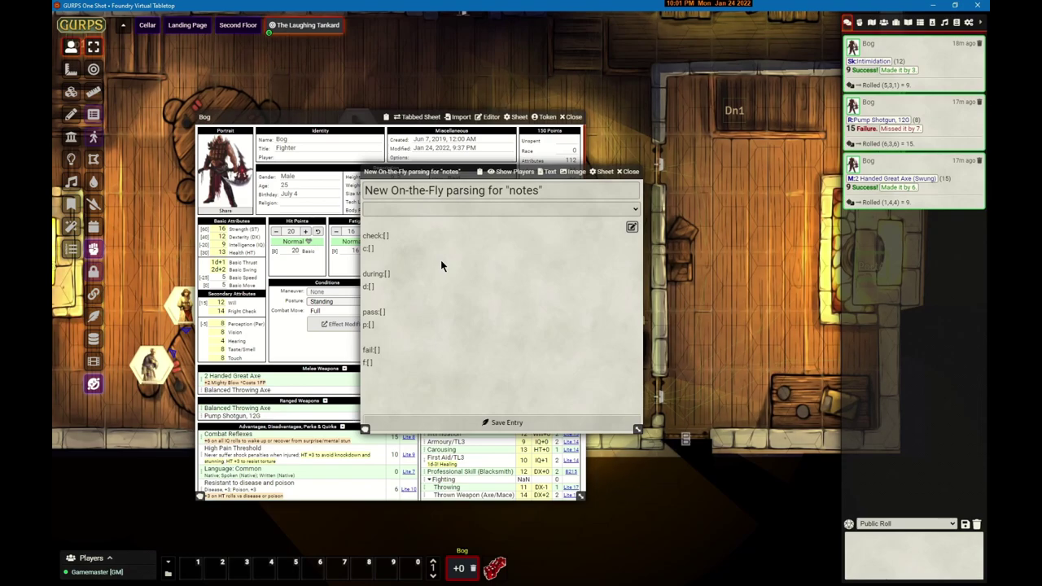
left_click(628, 173)
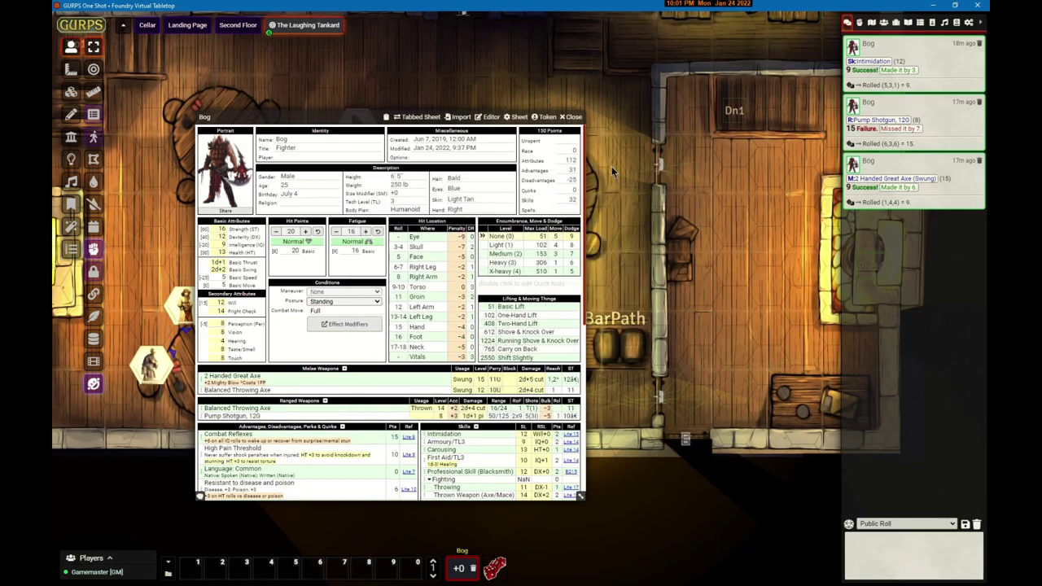
double_click(475, 439)
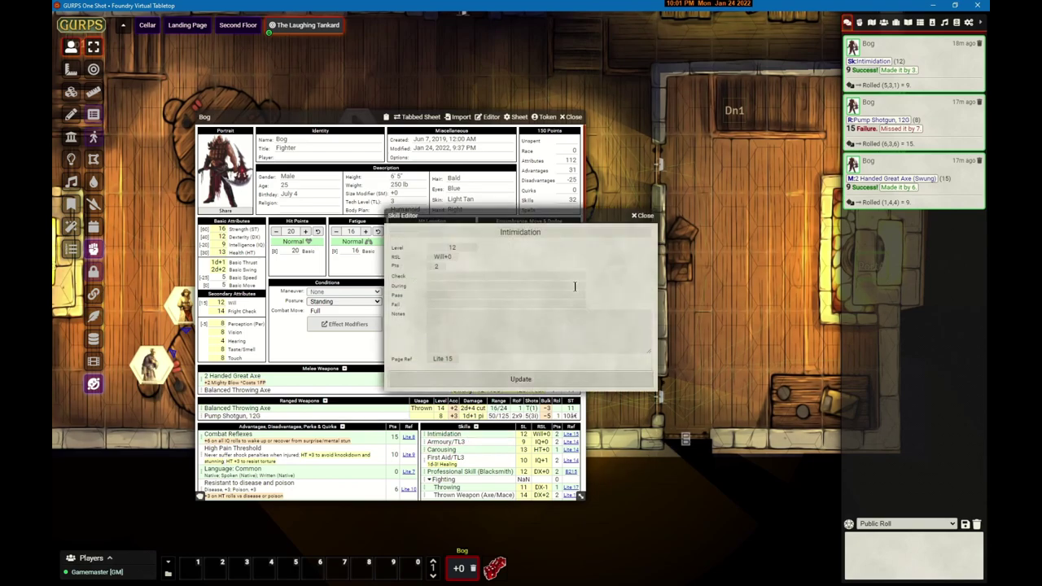
left_click(647, 217)
Step: Import the character file Bog.gcs into Bog's sheet, overwriting the existing data
left_click(460, 117)
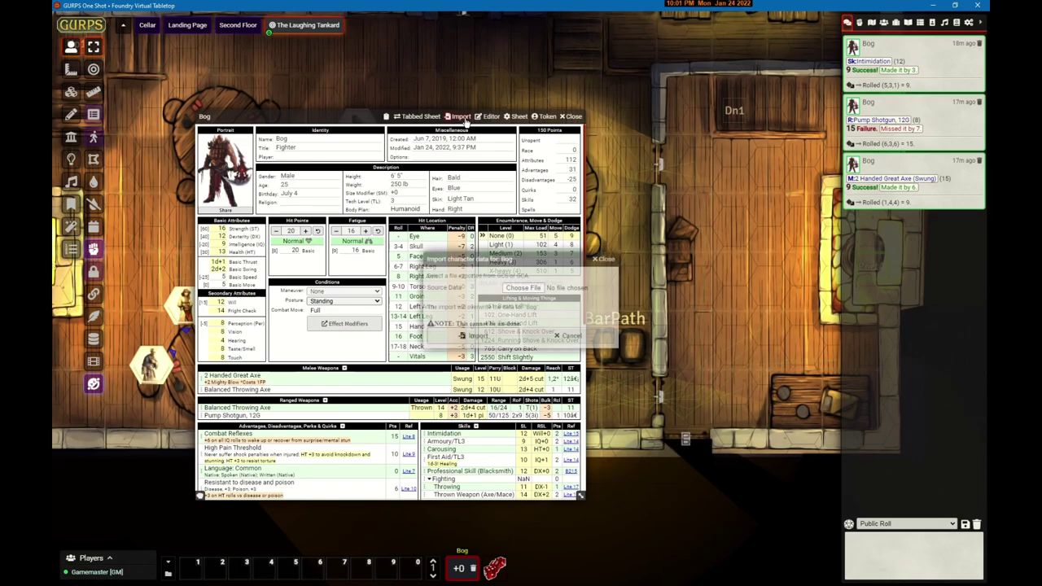
left_click(523, 288)
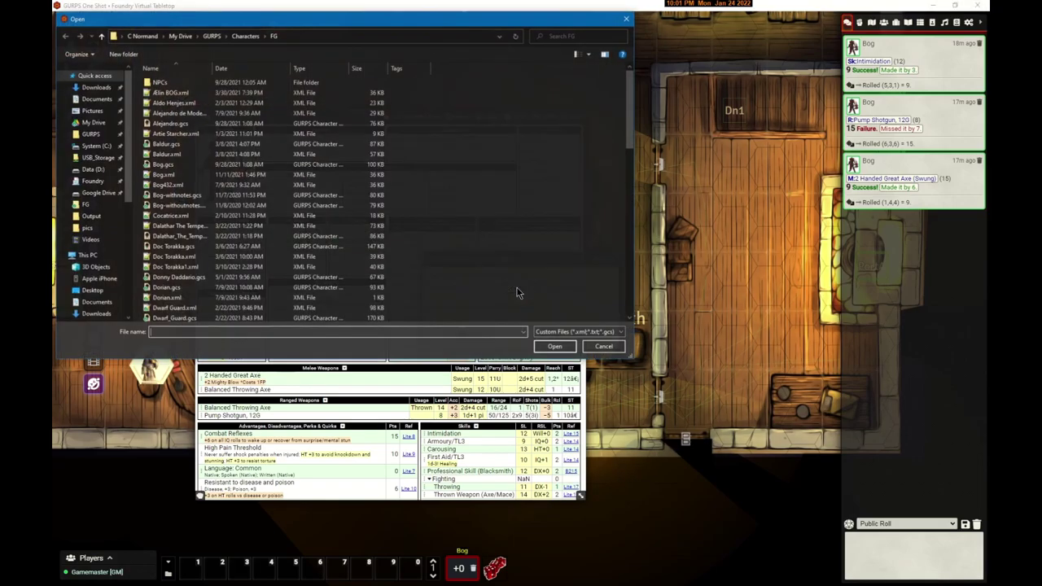
left_click(163, 164)
double_click(163, 165)
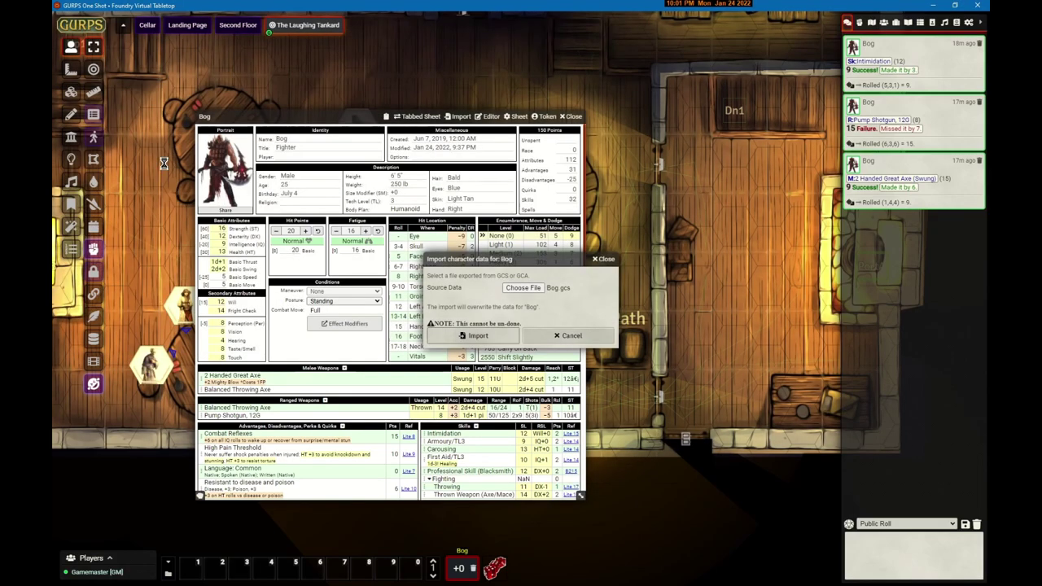
left_click(495, 341)
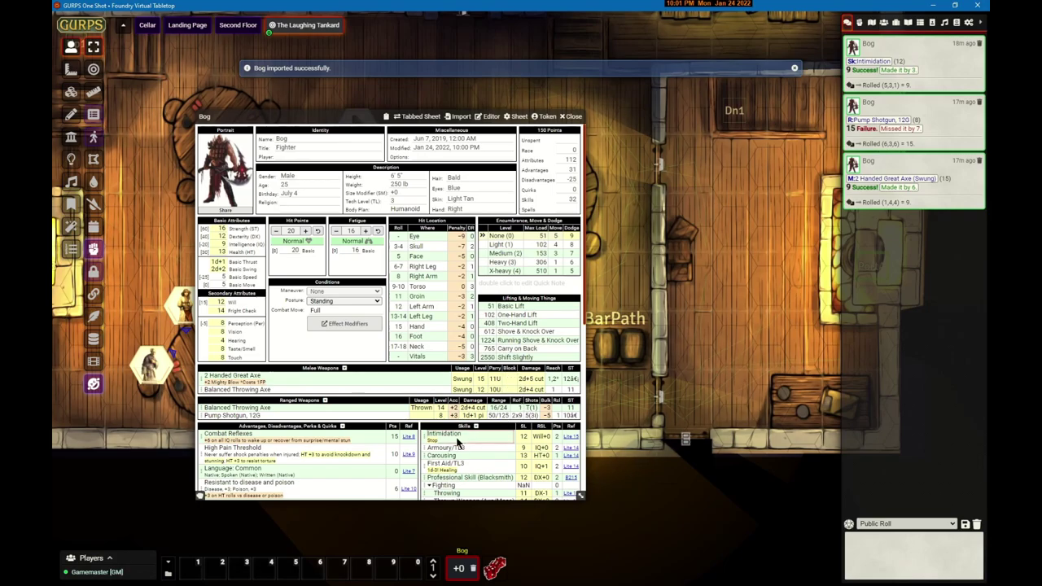
Step: Move Bog's sheet clear of the tokens and target the Townsfolk token beside Bog
left_click_drag(343, 120, 545, 102)
right_click(359, 130)
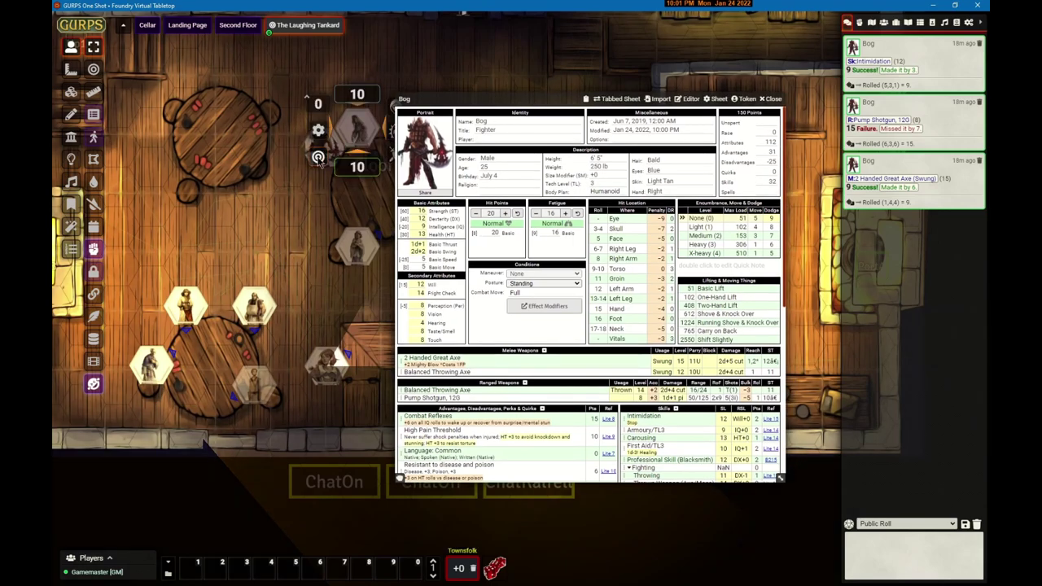
left_click(298, 204)
right_click(358, 130)
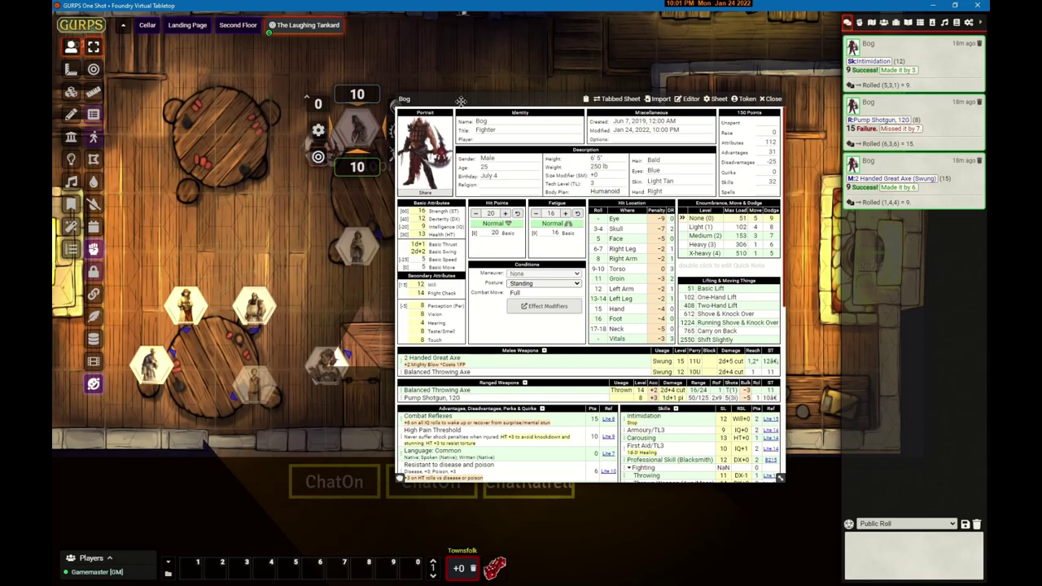
left_click_drag(460, 101, 505, 51)
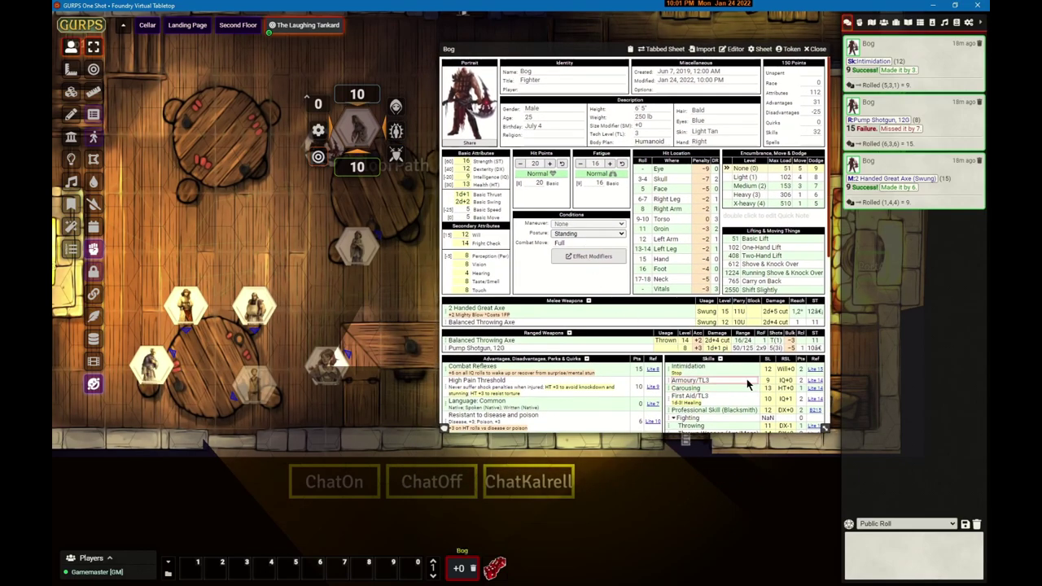
Step: Roll Bog's Intimidation skill and the Pump Shotgun, 12G and 2 Handed Great Axe attacks against the targeted townsfolk
left_click(768, 371)
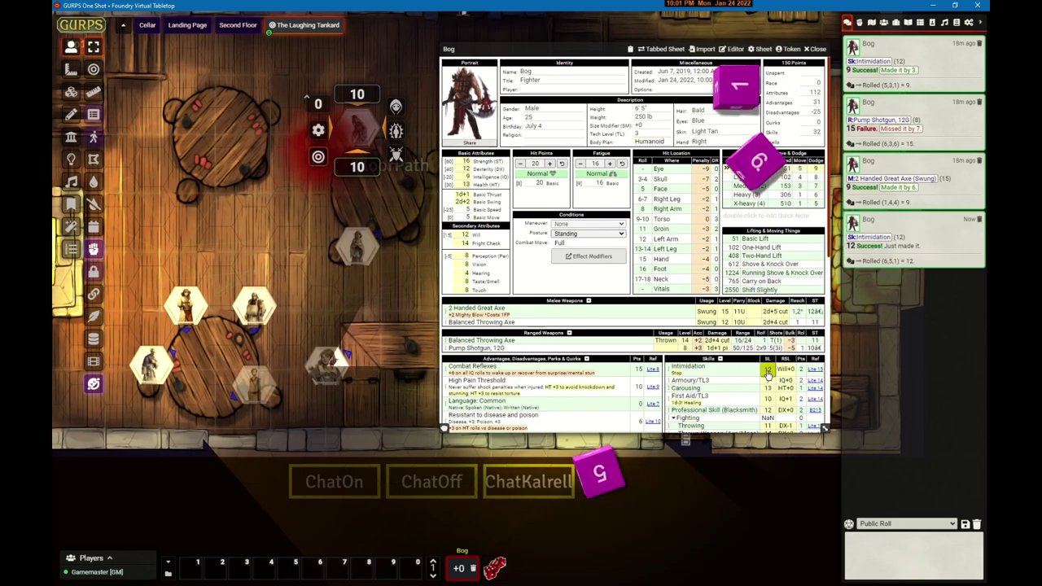
left_click(273, 268)
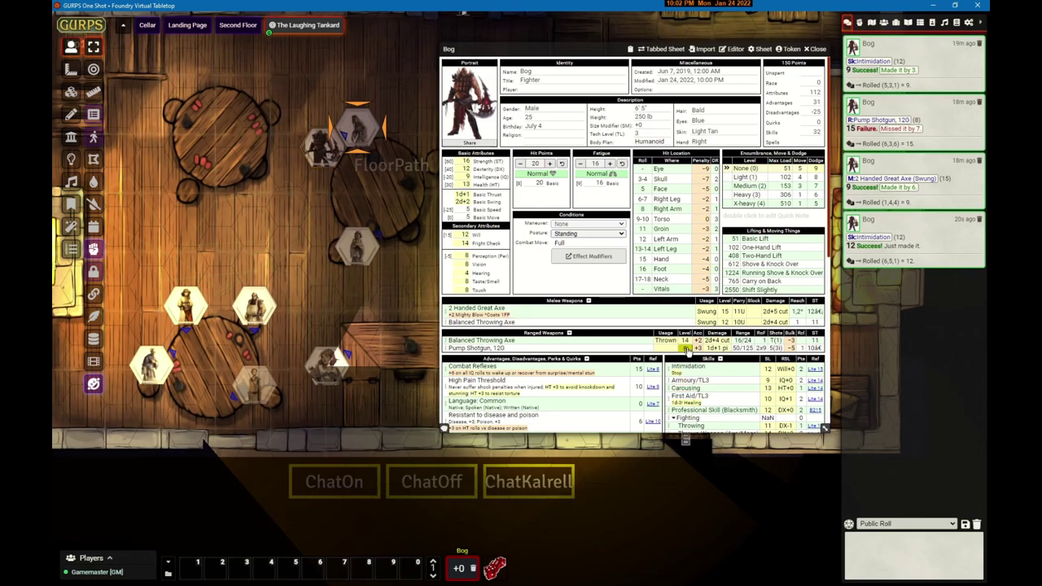
left_click(686, 348)
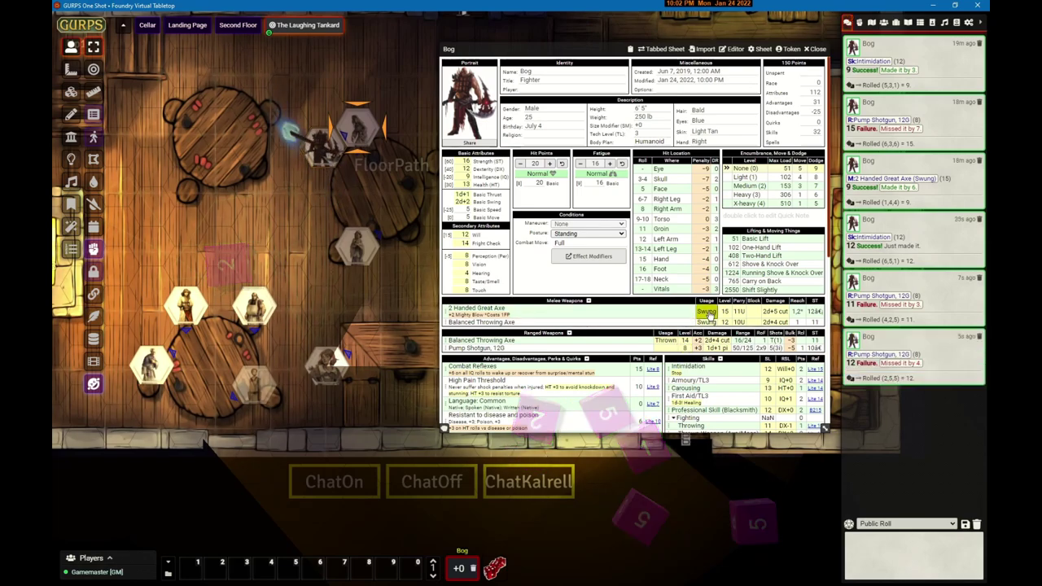
left_click(708, 313)
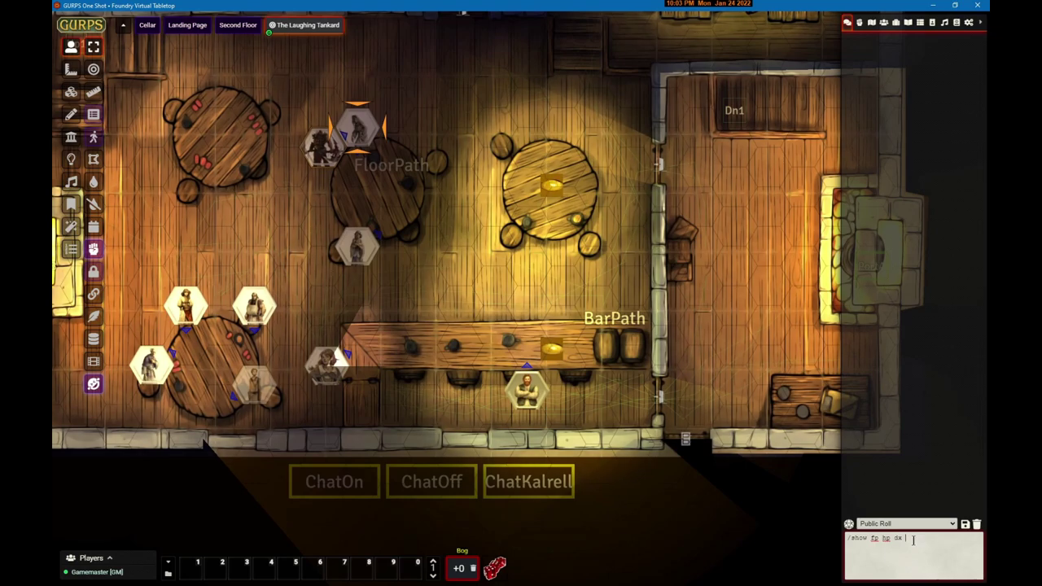
Step: Run the chat command "/show fp hp dx", and rerun it as "/showa fp hp dx"
key("Return")
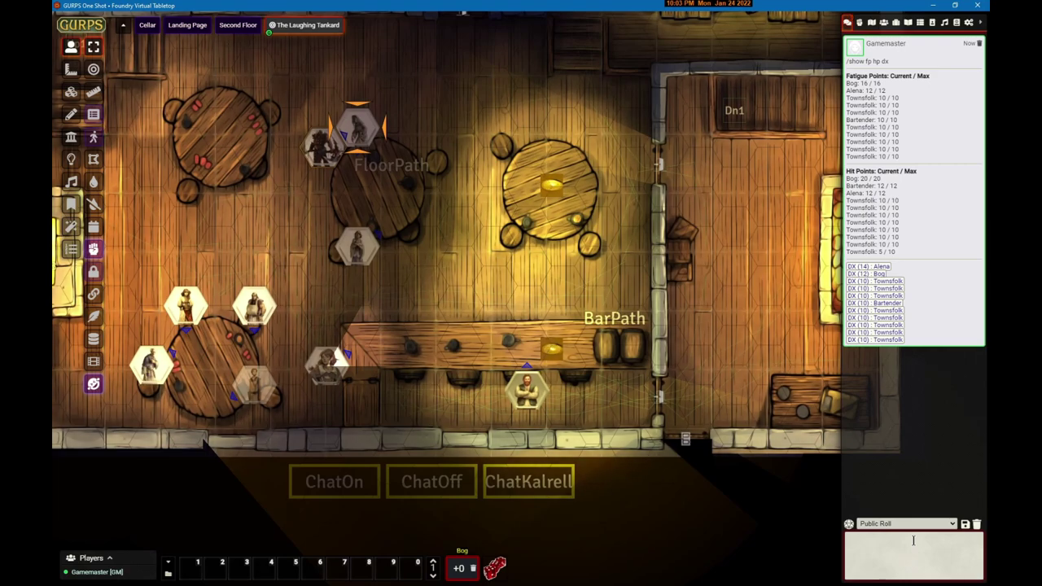
key("Up")
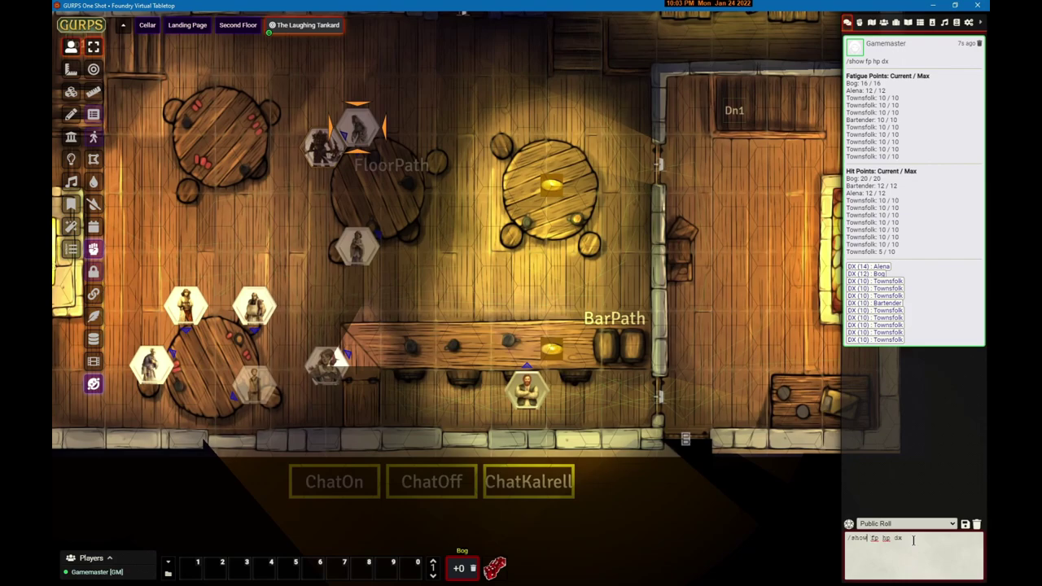
type("a")
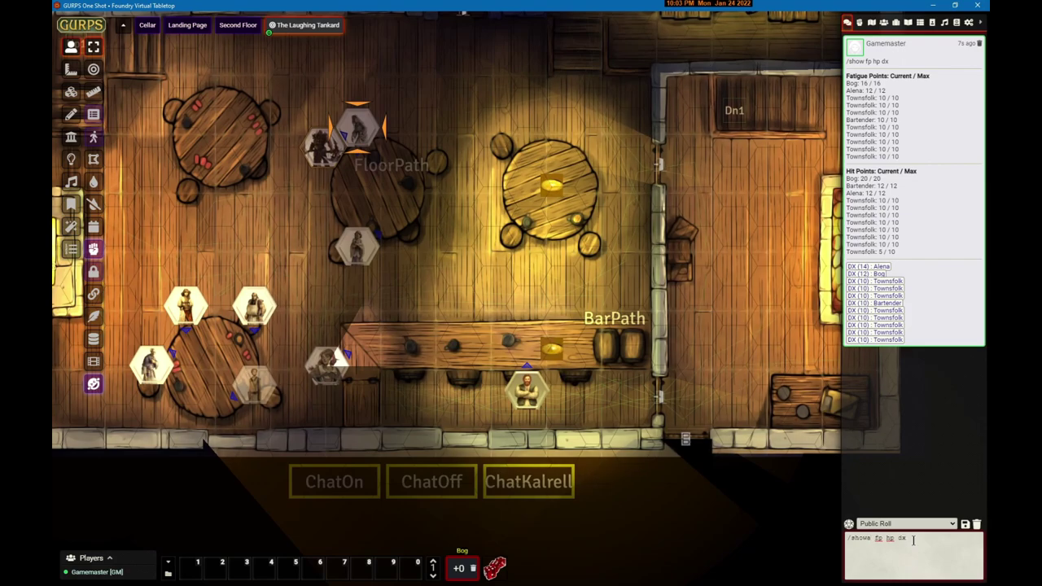
key("Return")
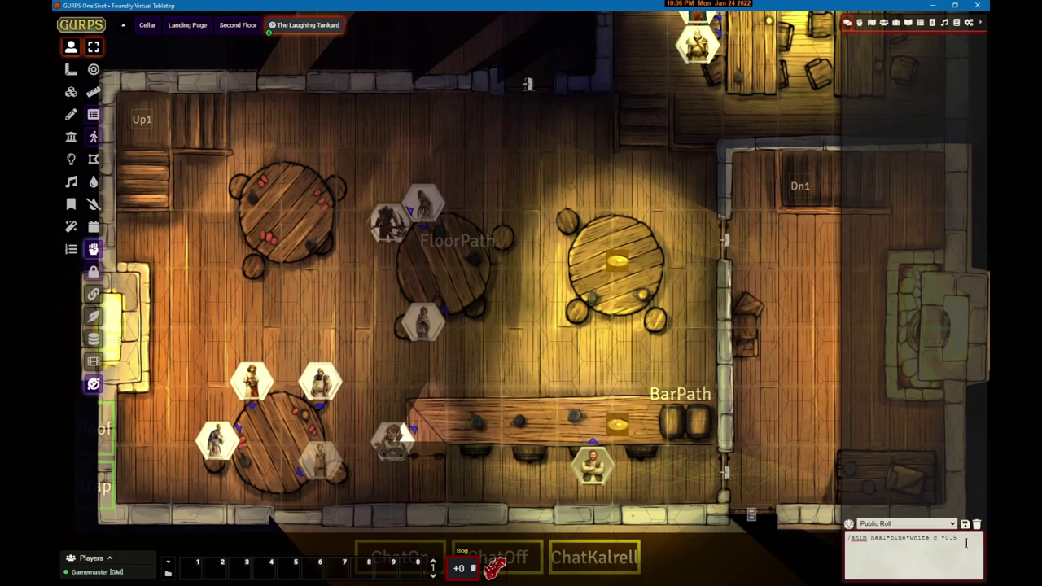
Step: Run the chat command "/anim heal*blue*white c *0.5" on Bog, and rerun it as "!/anim heal*blue*white c *0.5"
key("Return")
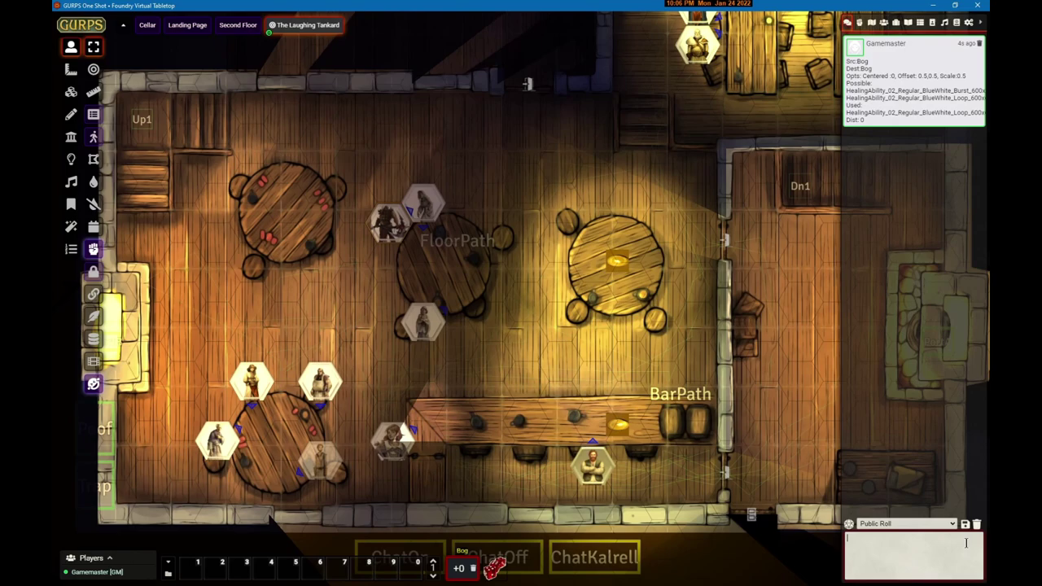
key("Up")
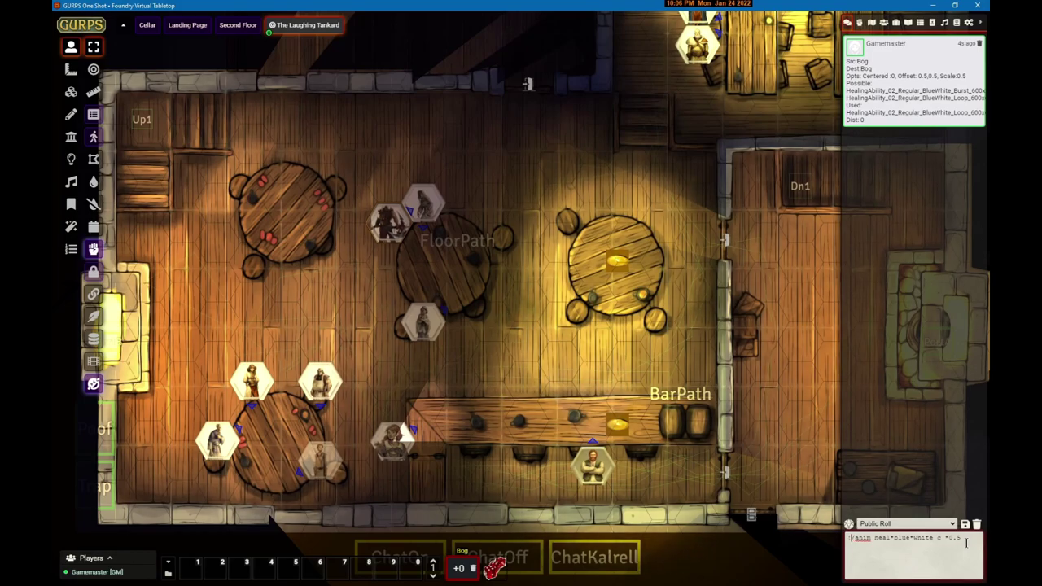
key("Return")
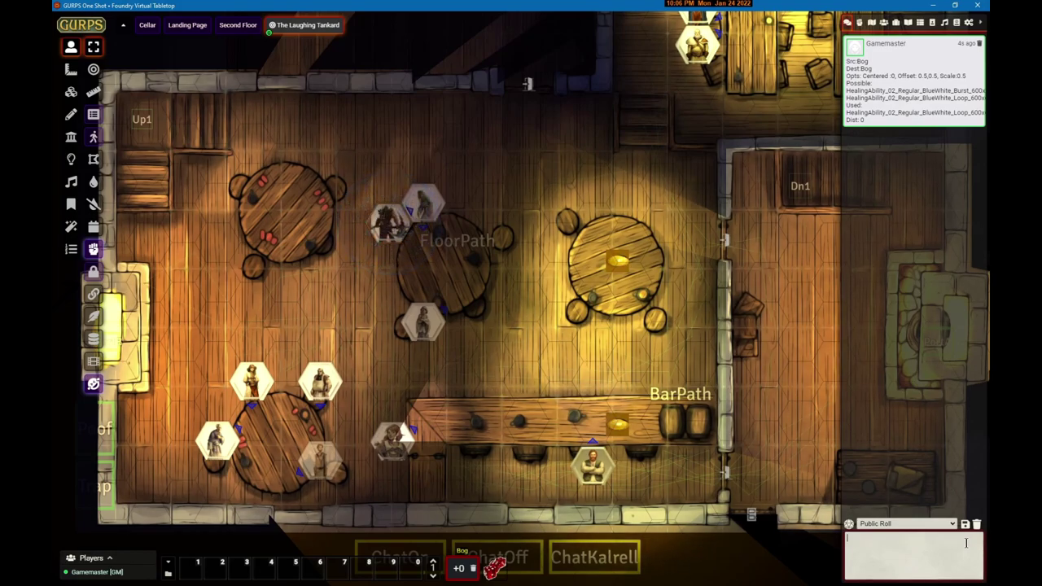
Step: Run "/repeat 3 !/anim heal*blue*white c *0.5" and move Bog's token away from the FloorPath table into the open floor
key("Up")
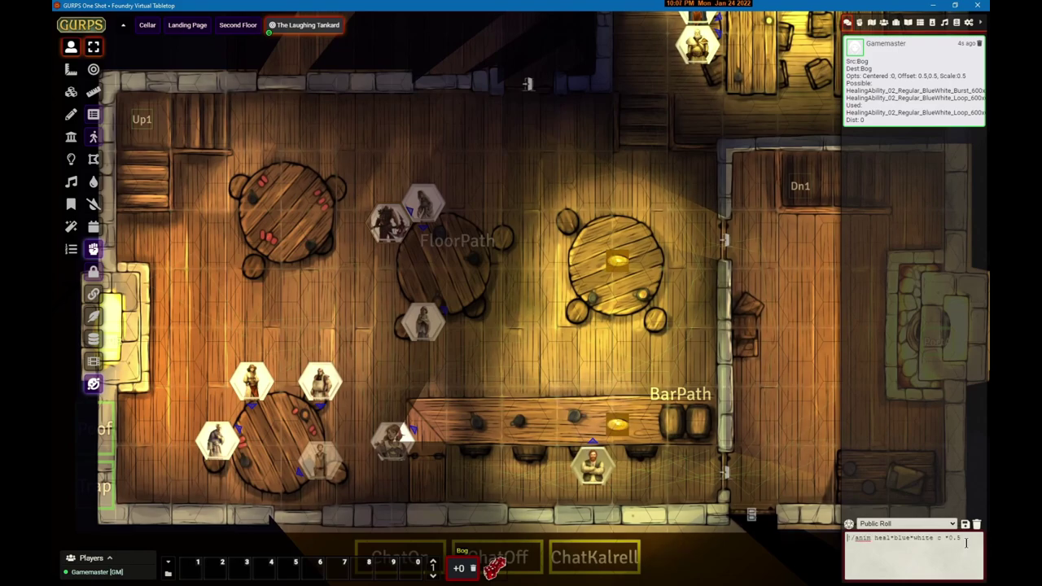
type("/repeate")
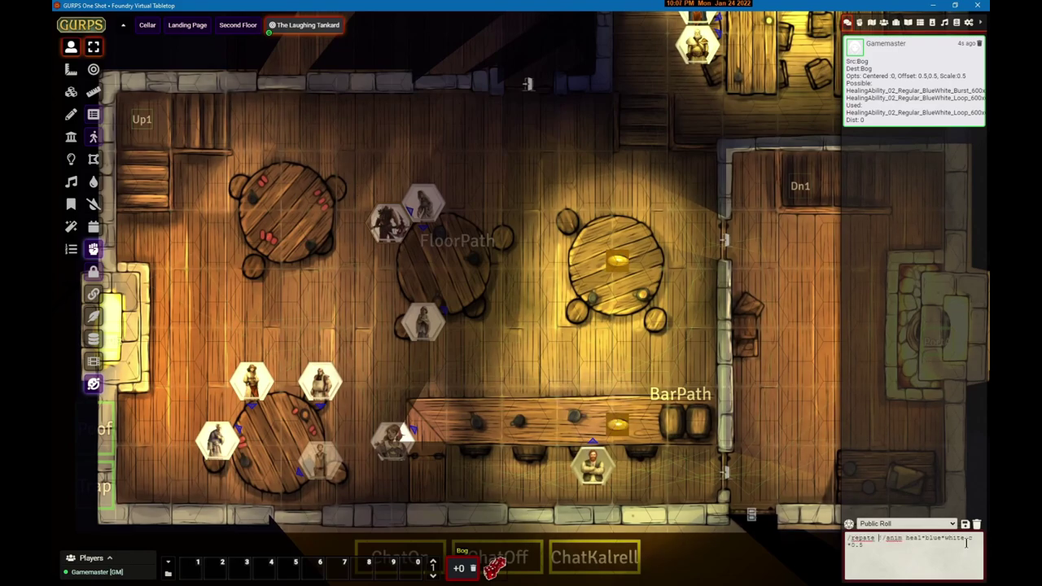
key("BackSpace")
key("BackSpace")
key("BackSpace")
key("BackSpace")
type("eat")
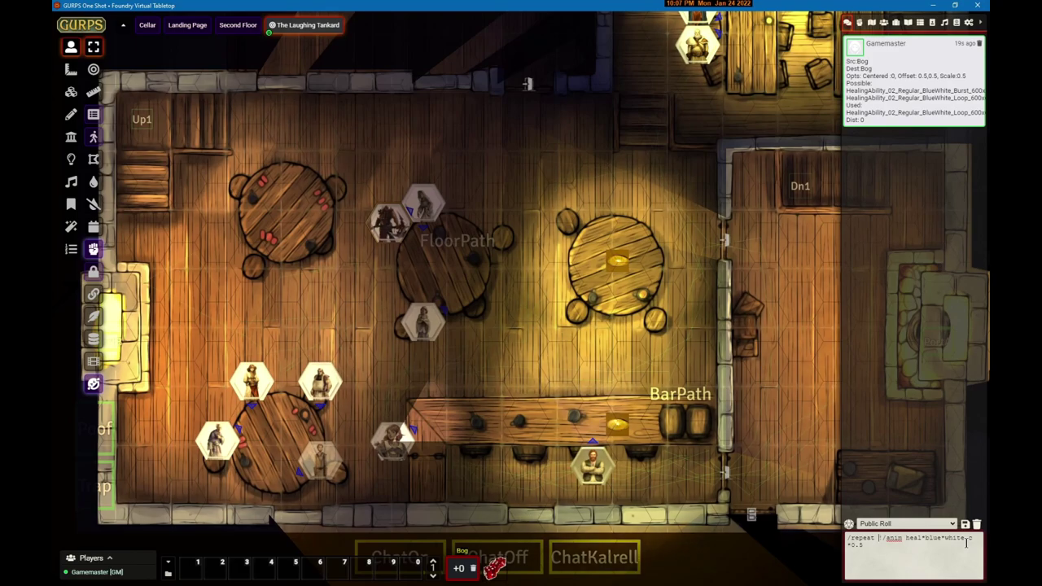
key("Return")
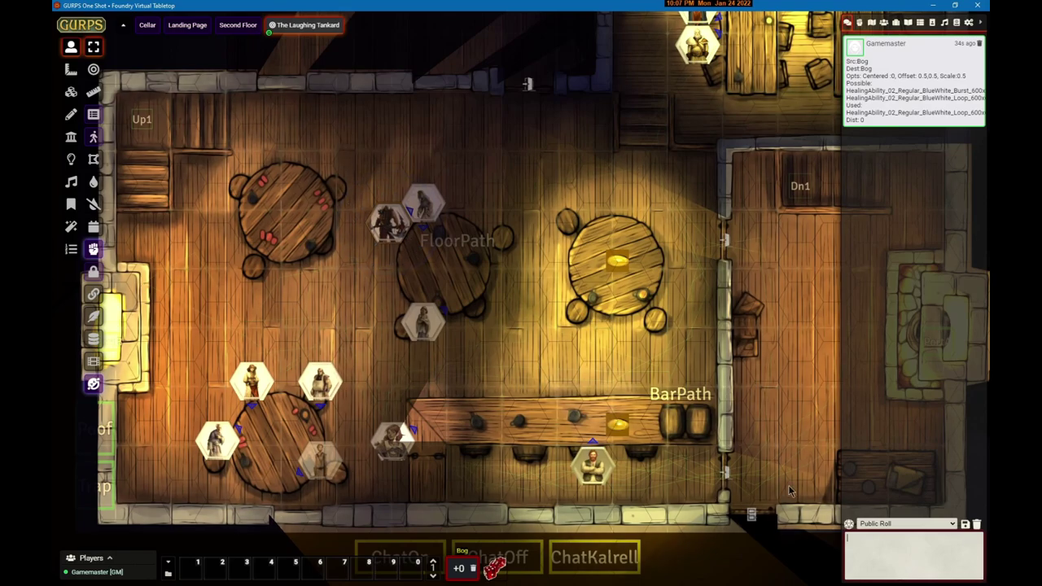
mouse_move(380, 238)
left_mouse_down()
mouse_move(334, 313)
mouse_move(352, 285)
left_mouse_up()
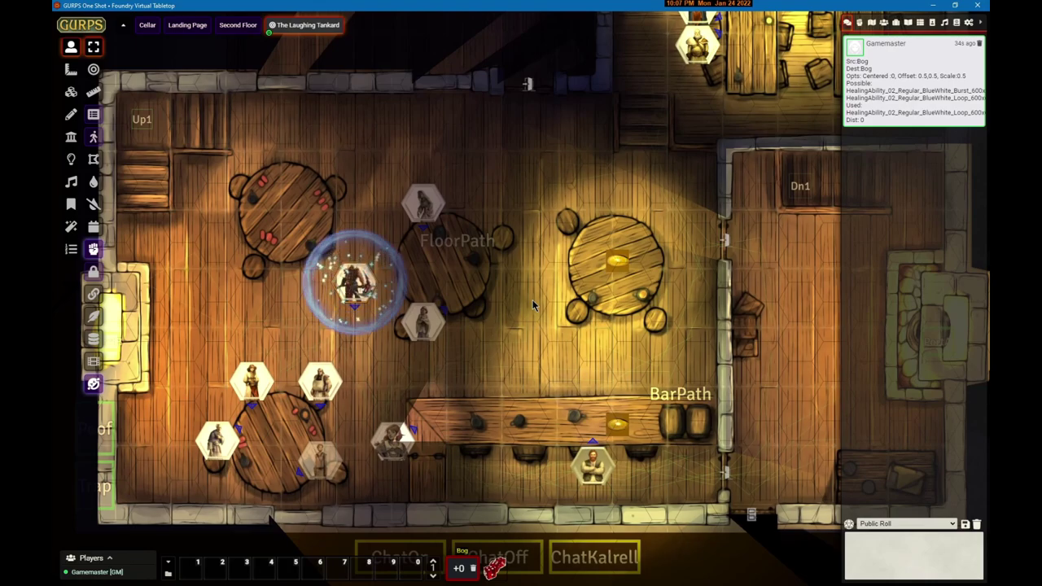
Step: Stop Bog's repeating animation with the chat command "/stop"
left_click(888, 559)
key("Up")
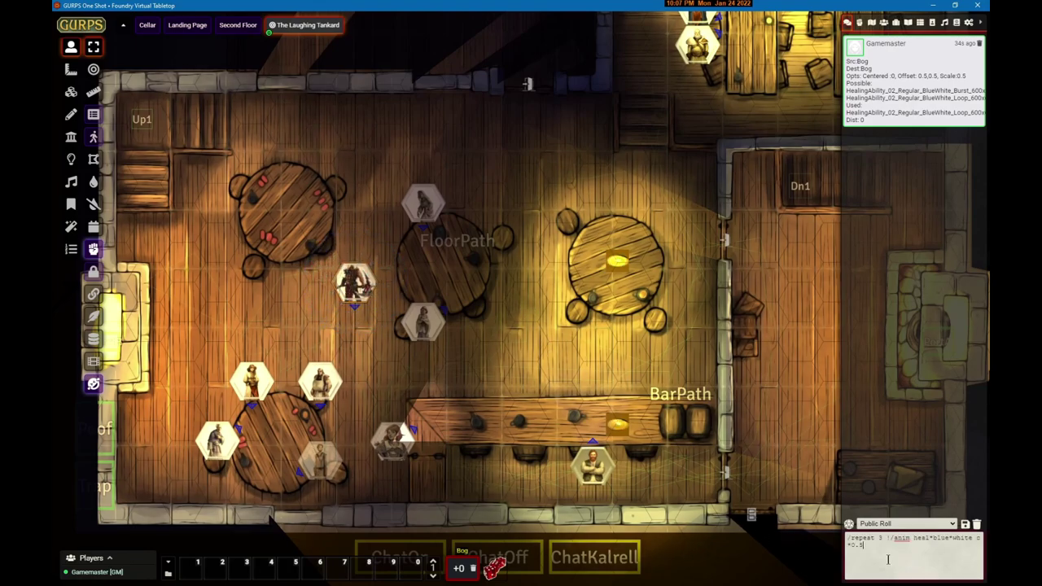
key("Return")
type("/stop")
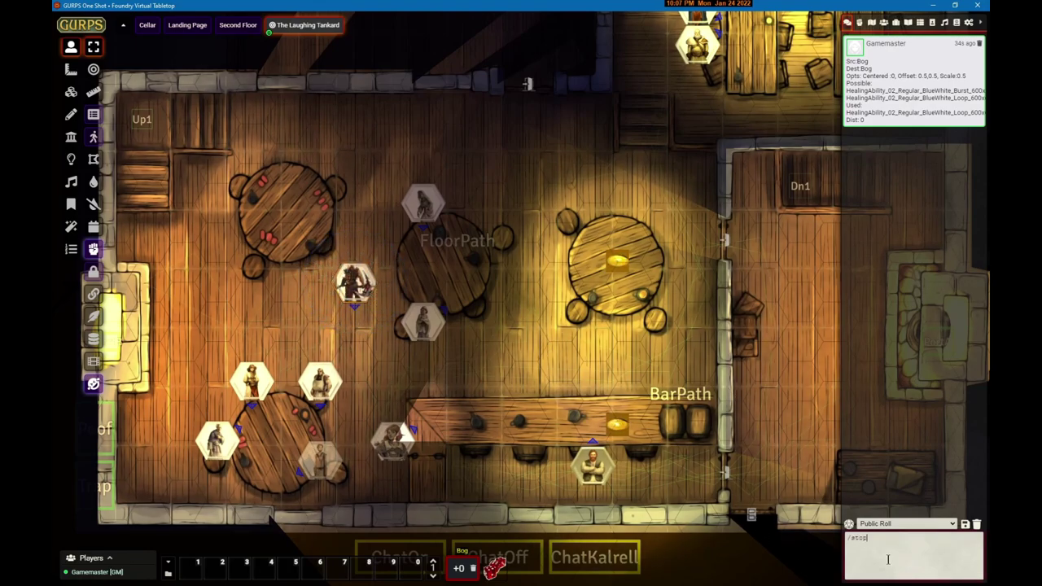
key("Return")
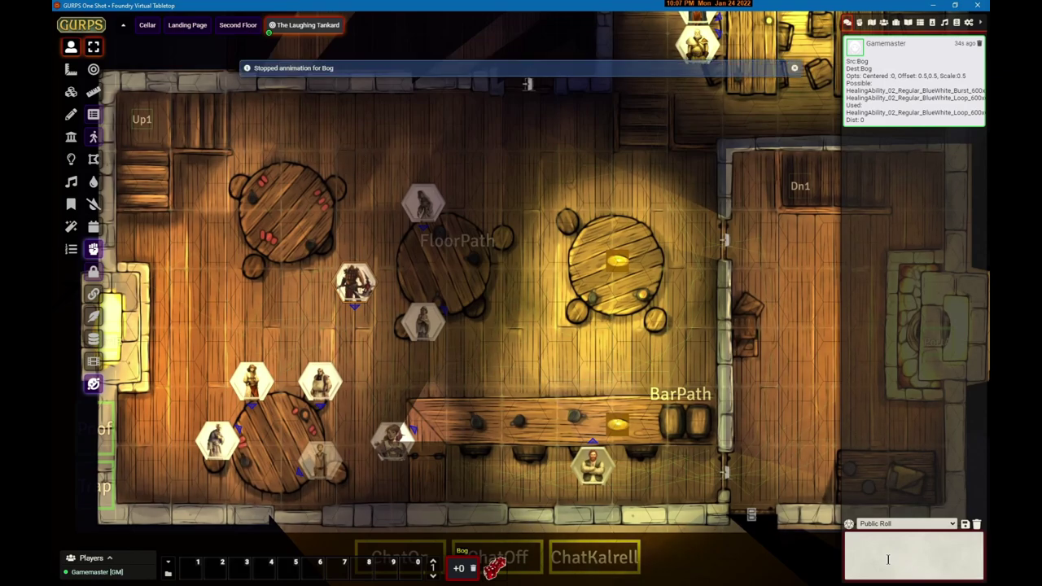
Step: Run the repeating heal animation again with the interval changed to 2500: "/repeat 2500 !/anim heal*blue*white c *0.5"
key("ctrl+v")
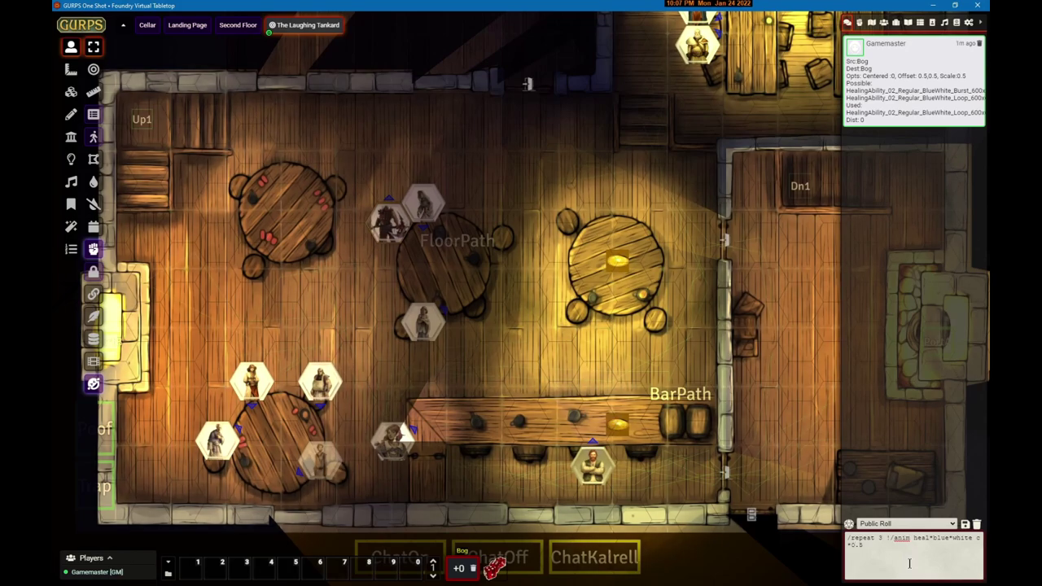
key("BackSpace")
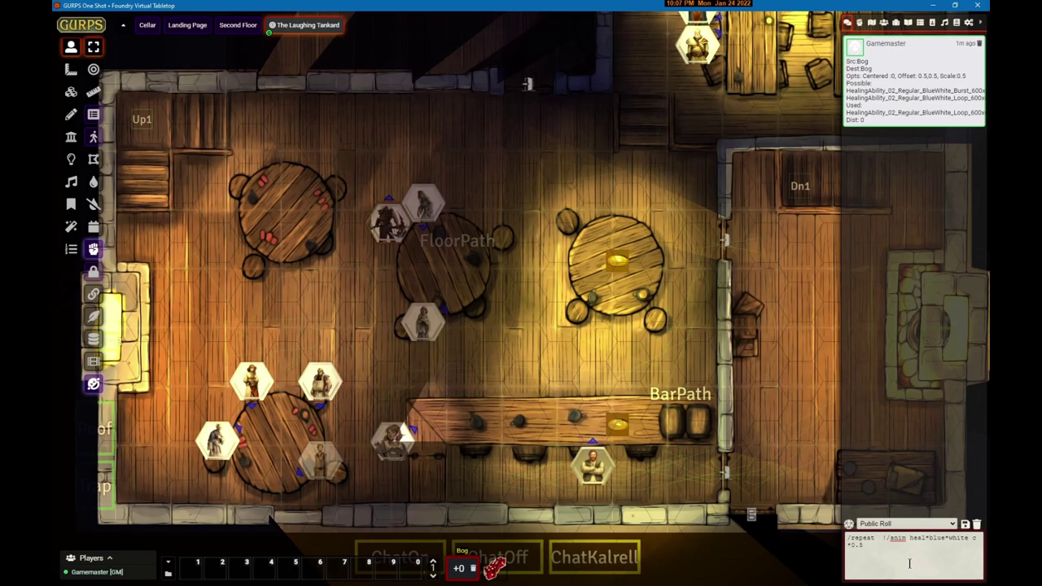
type("2.5")
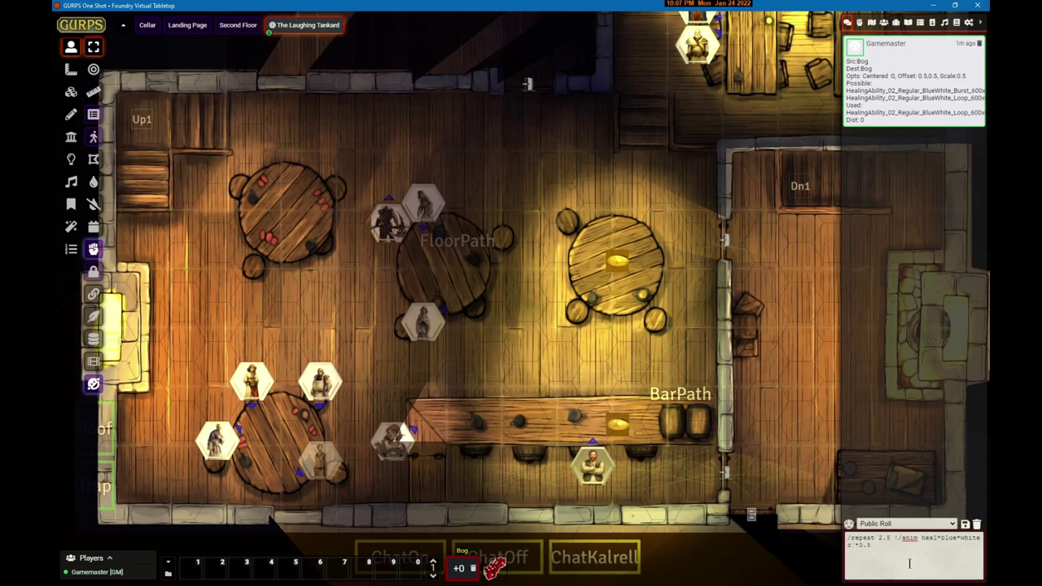
key("BackSpace")
key("BackSpace")
type("500")
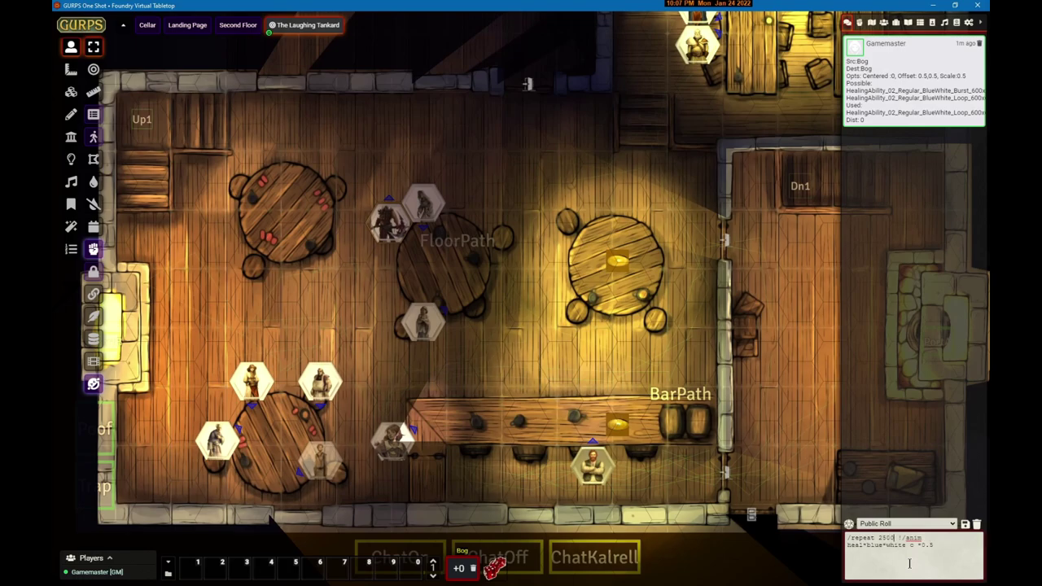
key("Return")
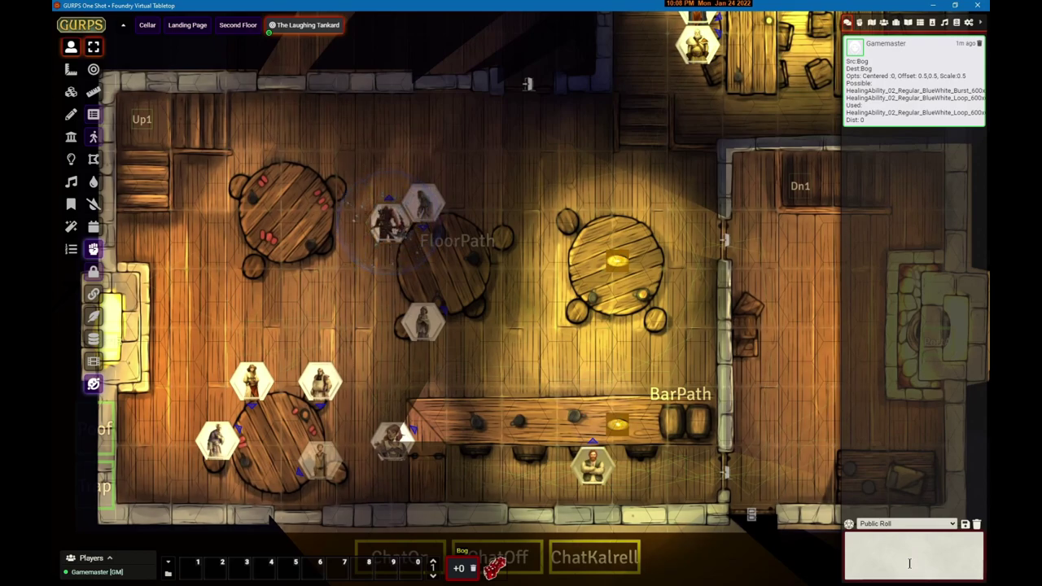
Step: Stop Bog's animation and rerun the repeat command with an interval of 2200
type("/r")
key("Up")
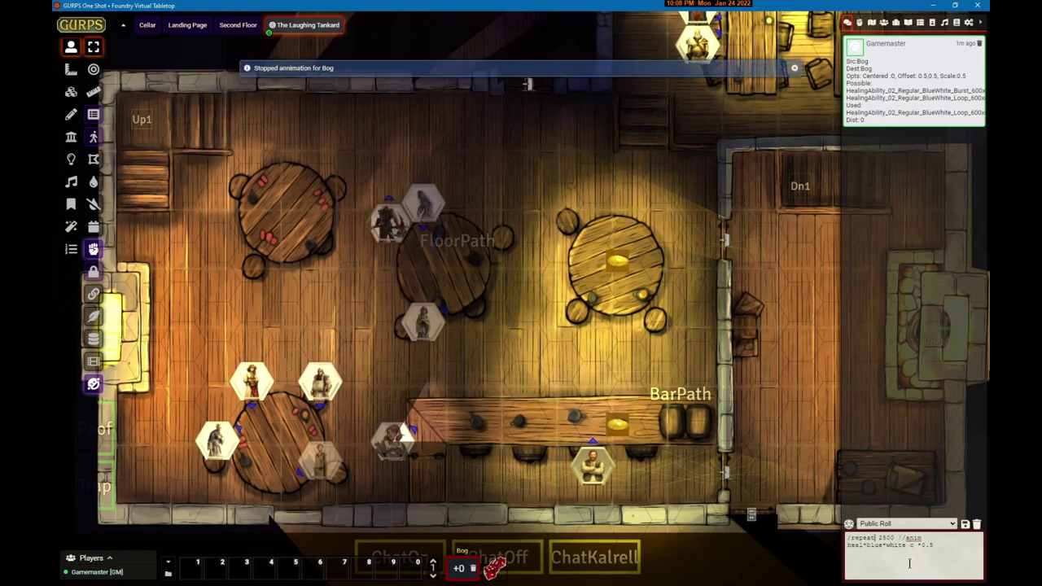
key("Return")
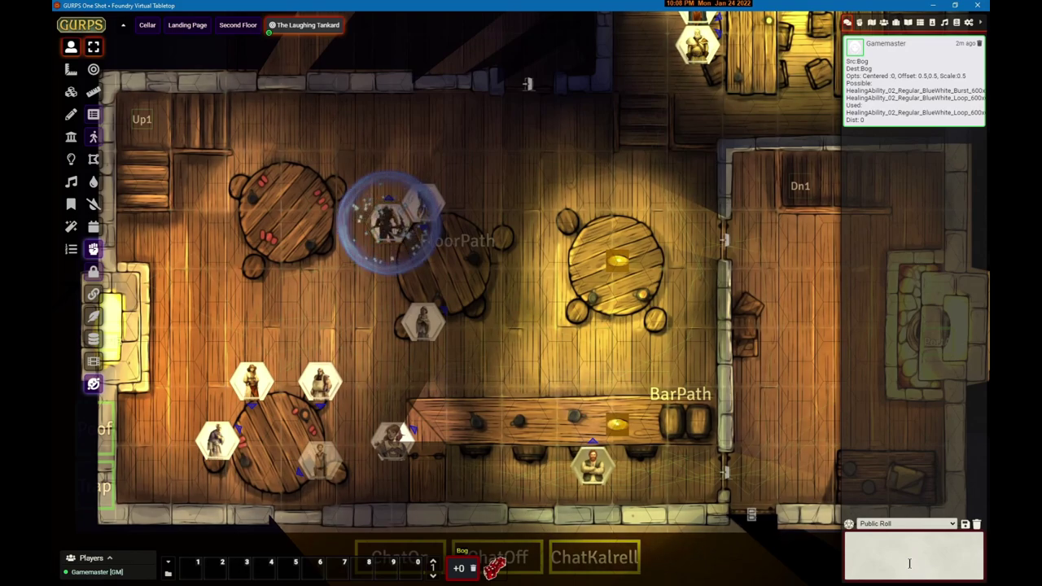
Step: Stop the animation with "/stop" and rerun the recalled command "/repeat 2200 !/anim heal*blue*white c *0.5"
type("/stop")
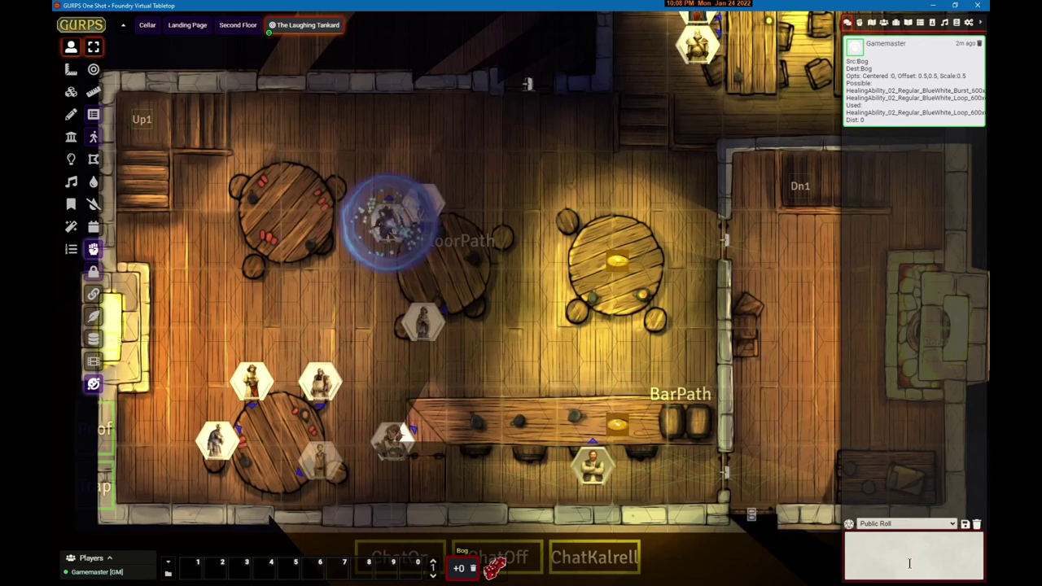
key("Return")
key("Up")
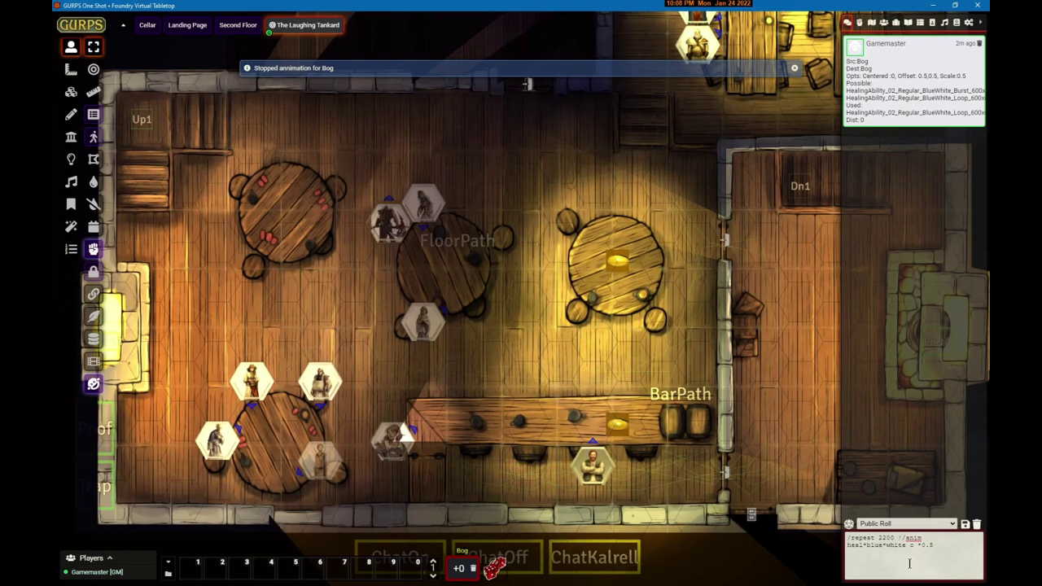
key("Return")
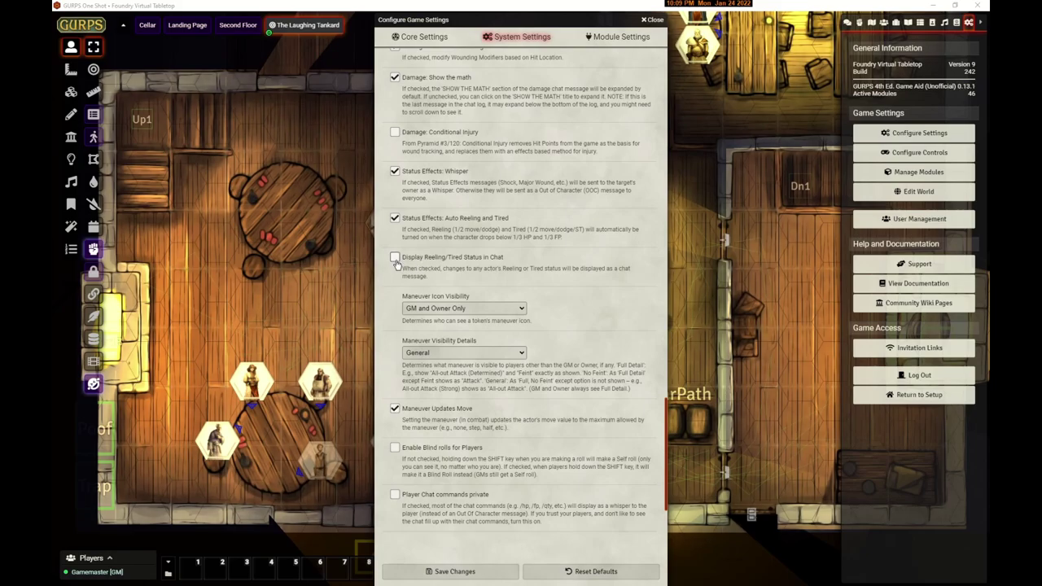
Step: Toggle the system setting Display Reeling/Tired Status in Chat
left_click(395, 258)
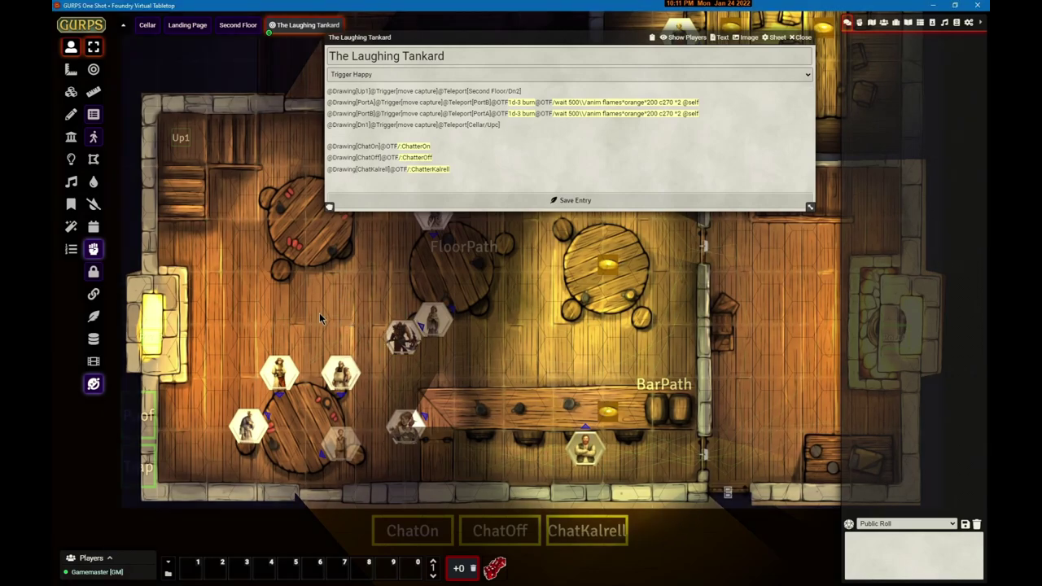
Step: Move Bog's token into the fireplace beside the left wall to set off its teleport and burn trigger
left_click_drag(400, 335, 160, 346)
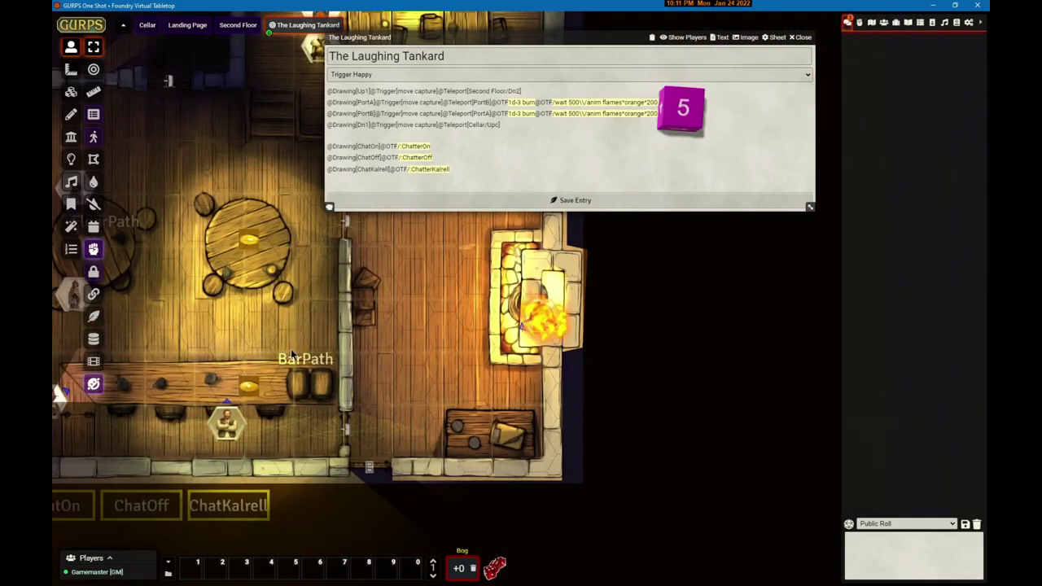